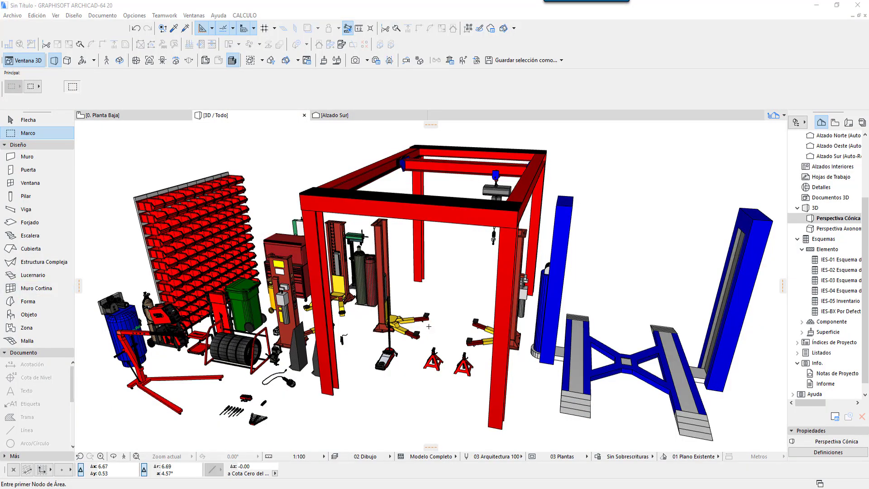
Nudge the 3D workshop view slightly and activate the Object tool
middle_click_drag(428, 326, 437, 329)
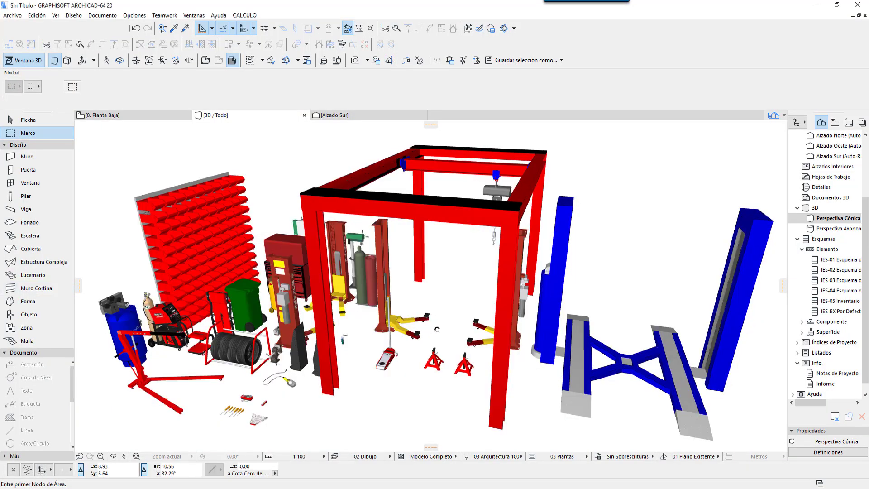
left_click(32, 317)
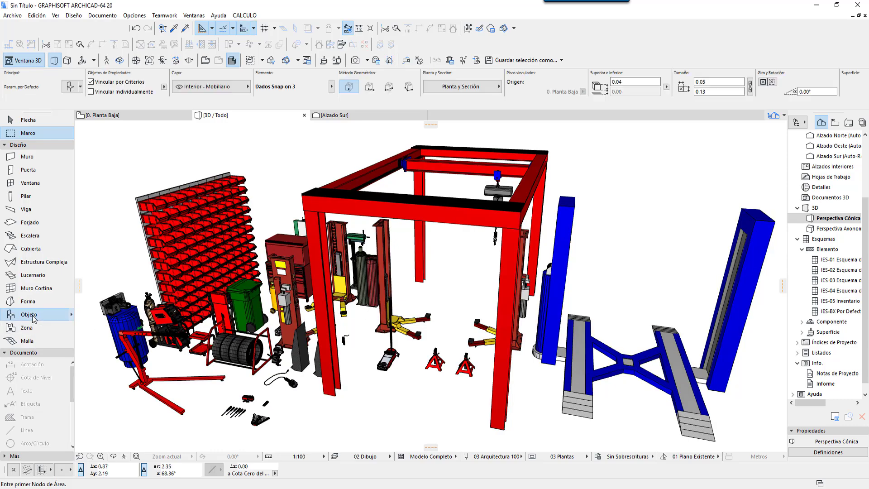
Open Object Default Settings and preview the Basurero 64 galones bin
left_click(71, 87)
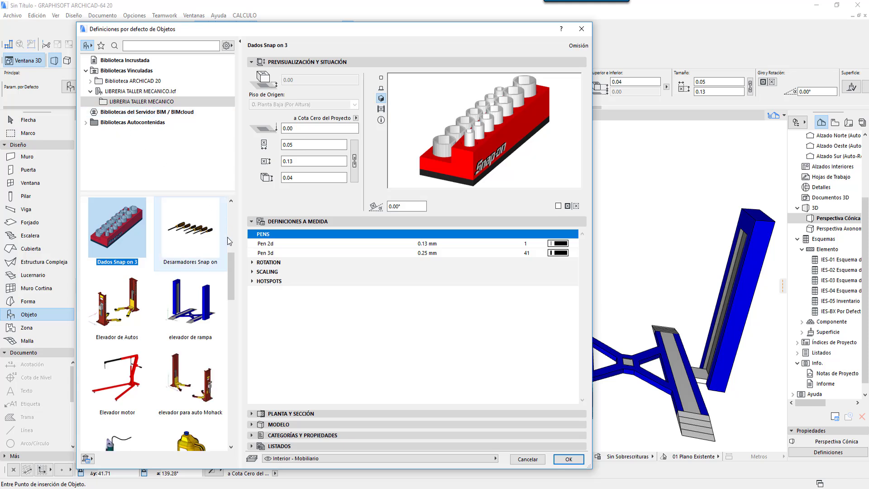
left_click_drag(232, 283, 234, 231)
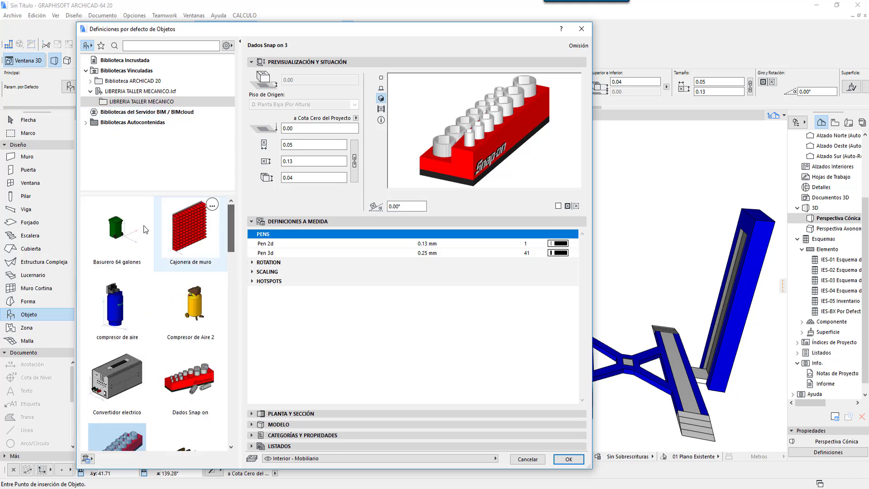
left_click(121, 233)
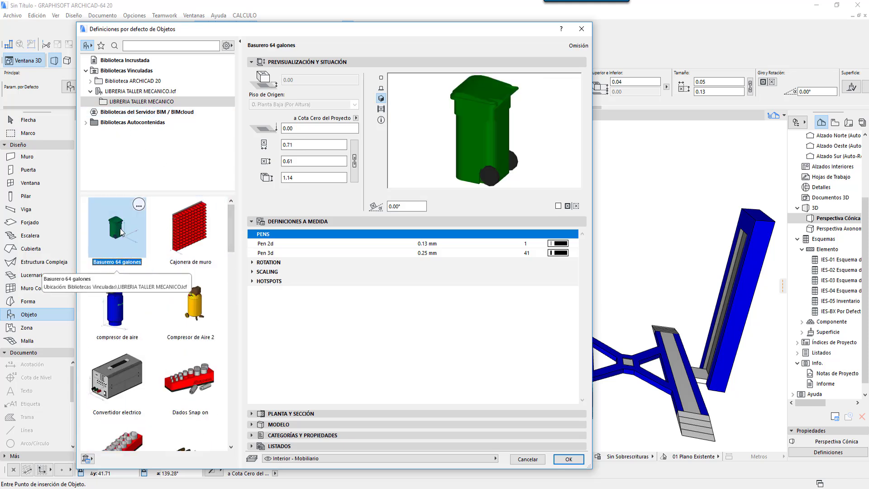
Preview the library items from Cajonera de muro through Elevador de Autos
key("Right")
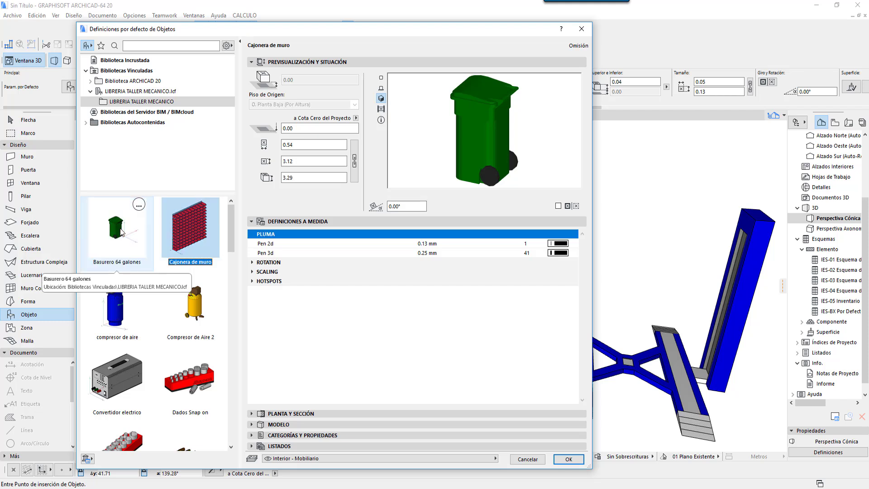
key("Down")
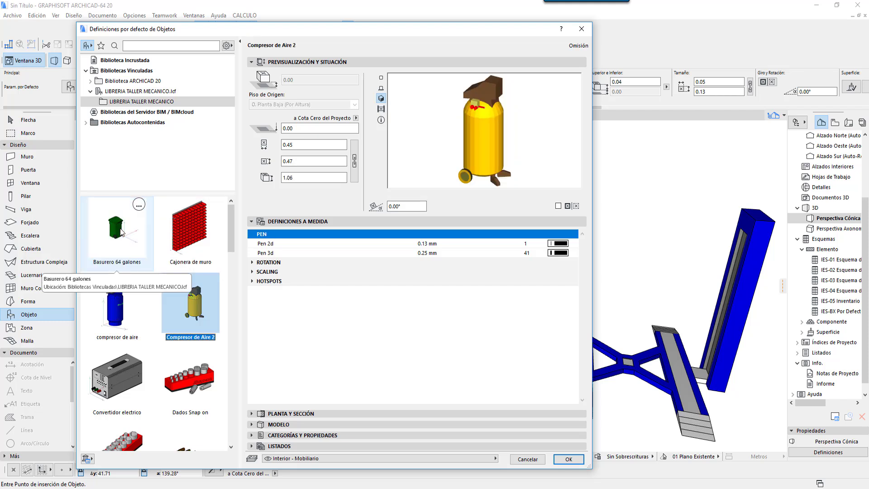
key("Left")
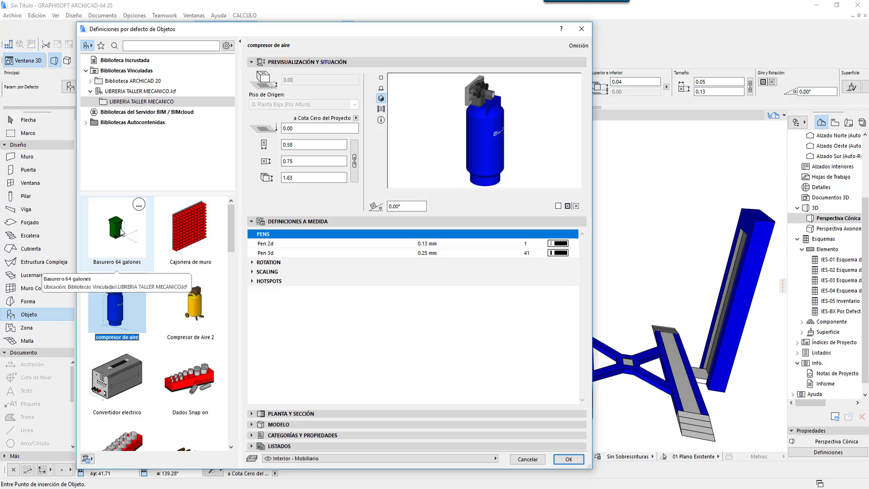
key("Down")
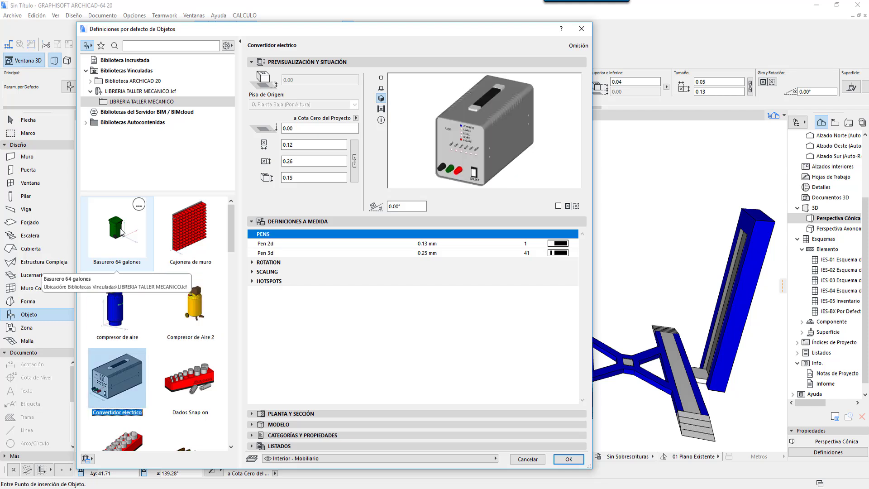
key("Right")
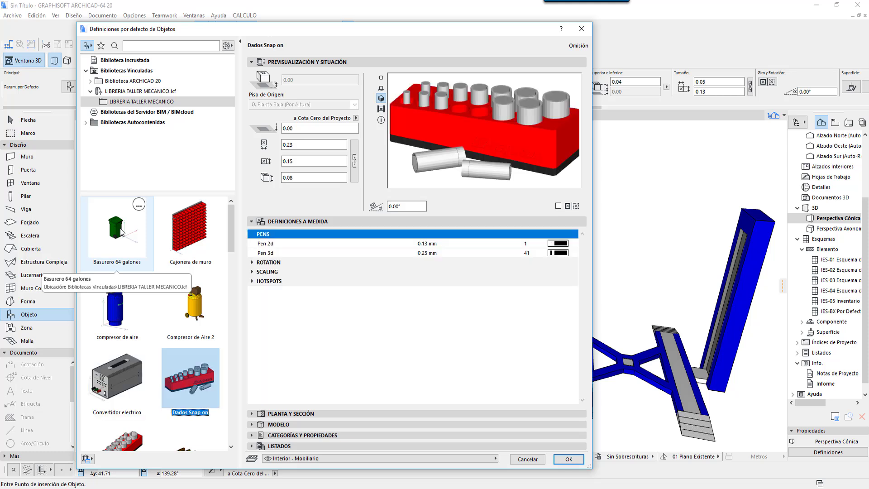
key("Down")
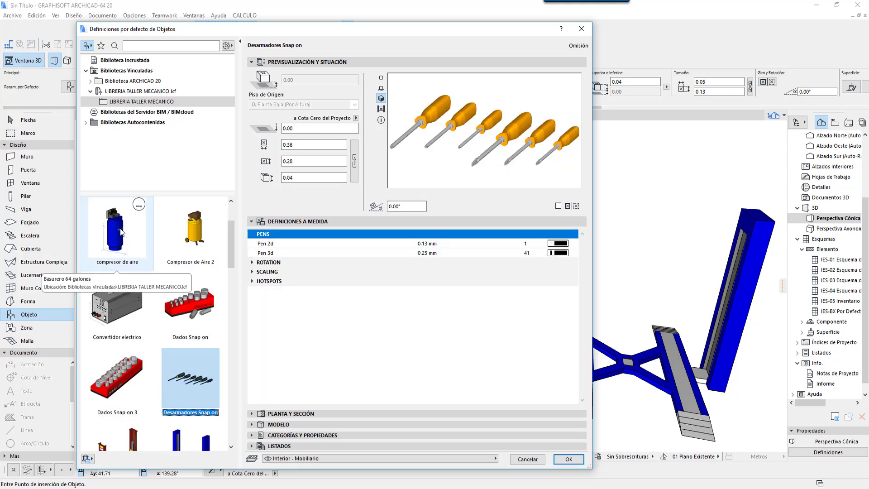
key("Left")
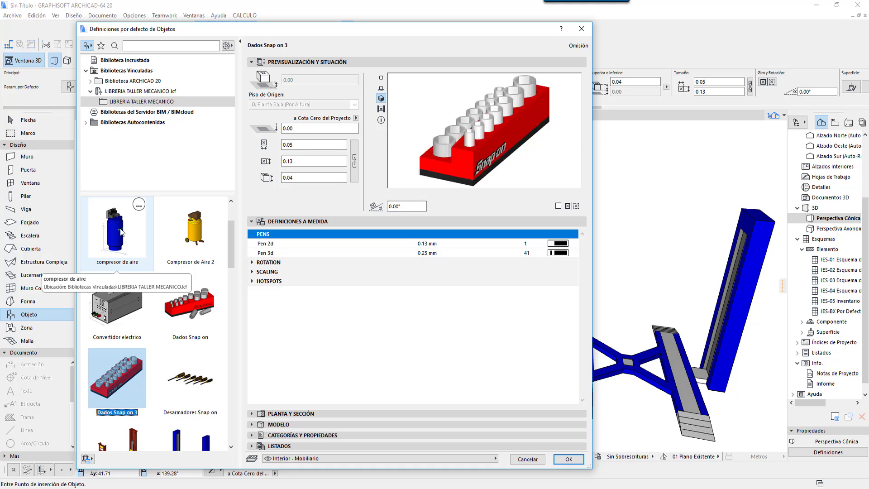
key("Down")
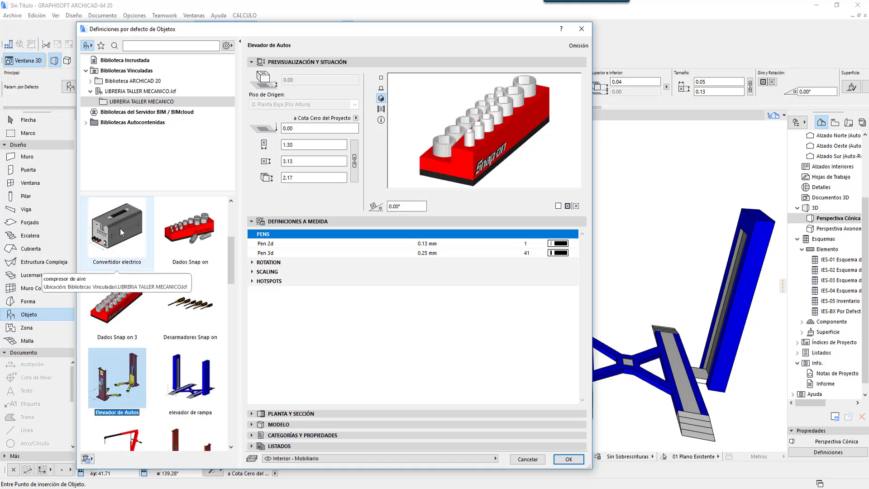
Preview the library items from elevador de rampa through Grua para motor
key("Right")
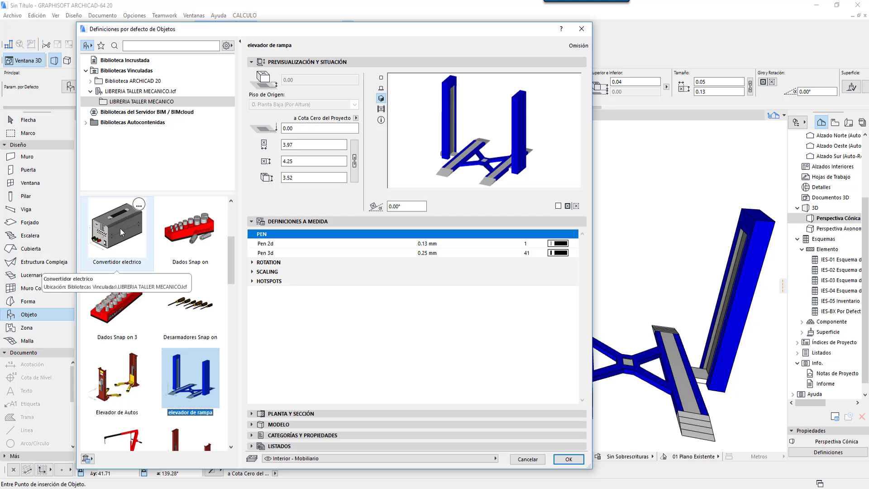
key("Down")
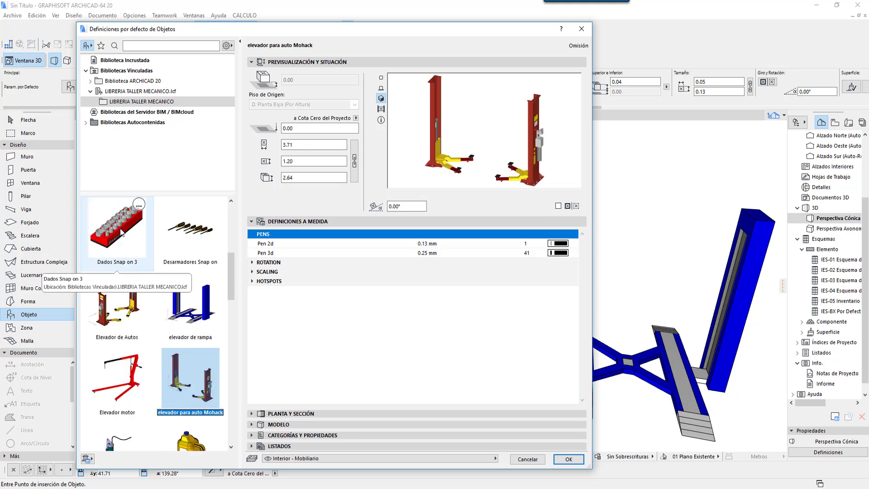
key("Left")
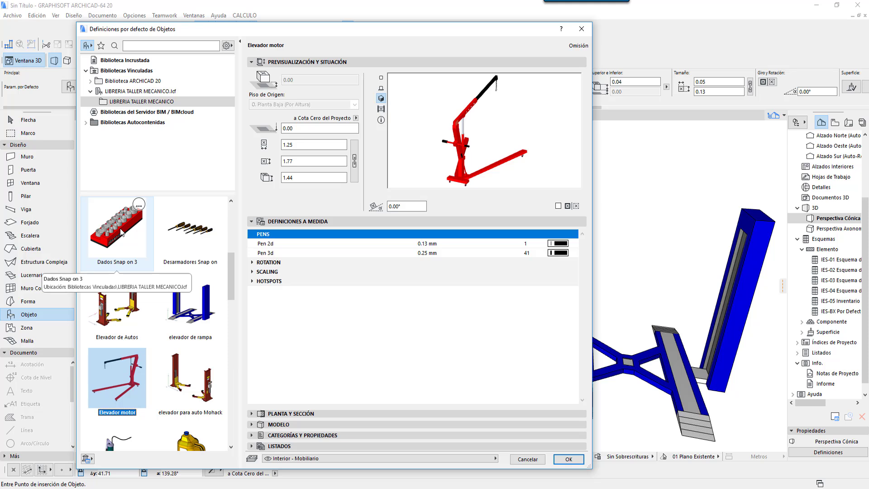
key("Down")
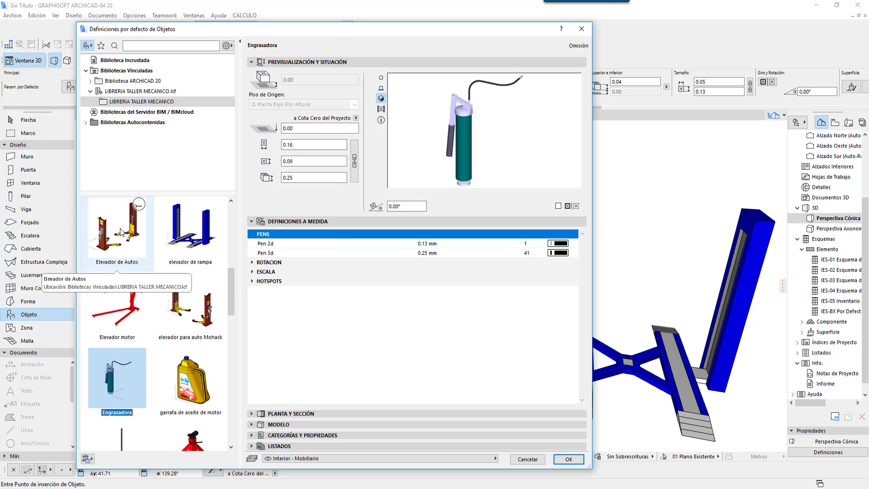
key("Right")
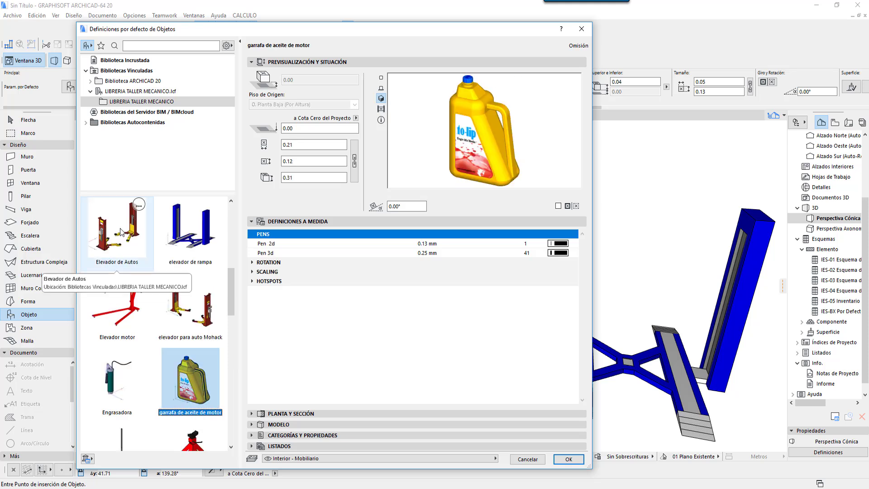
key("Down")
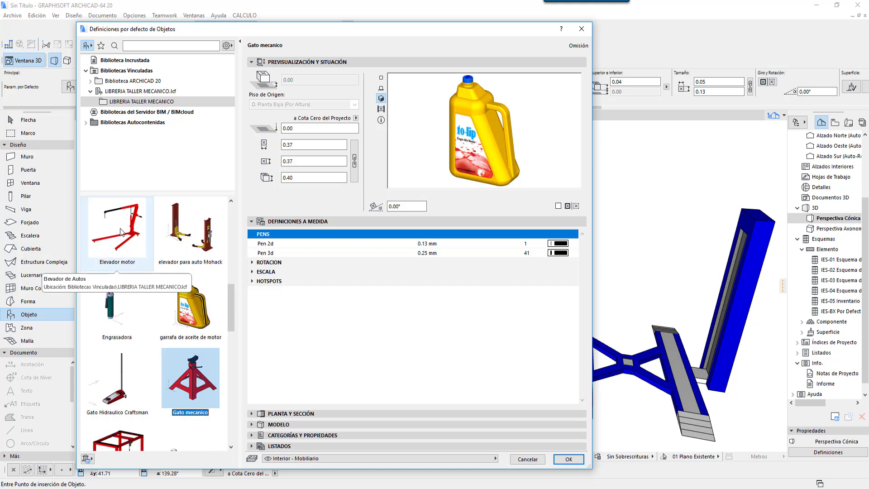
key("Left")
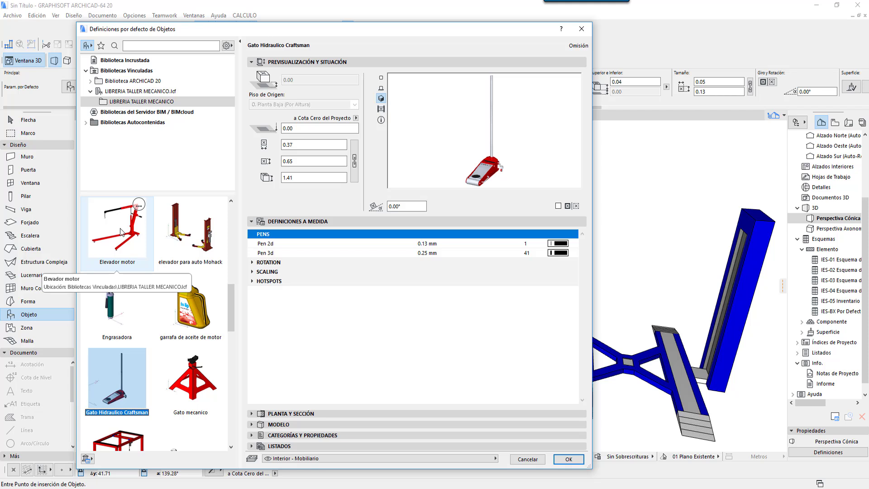
key("Down")
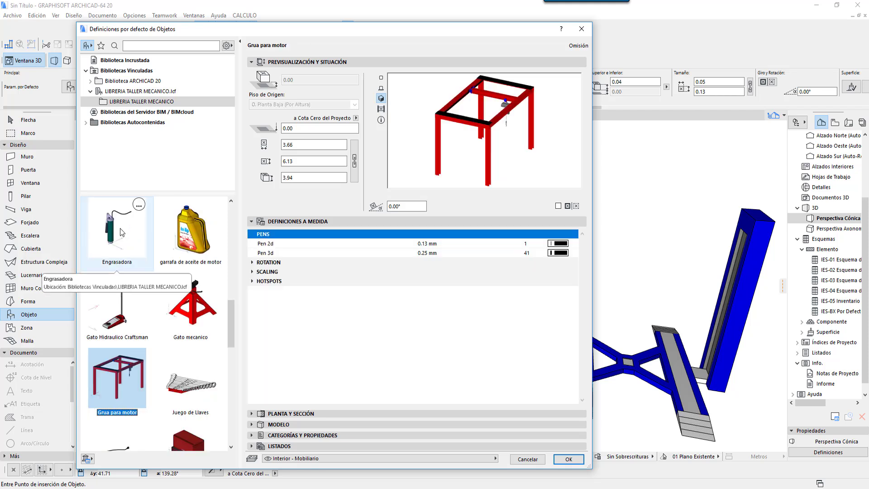
Preview the library items from Juego de Llaves through Rack para llantas
key("Right")
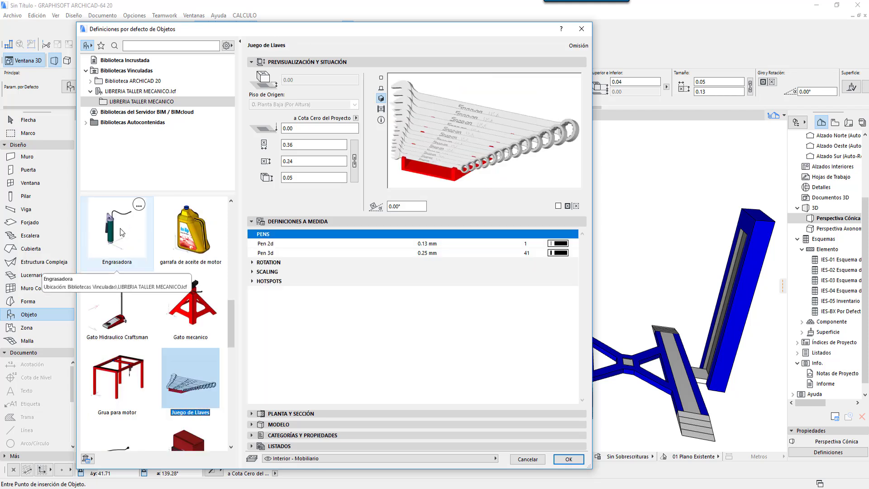
key("Down")
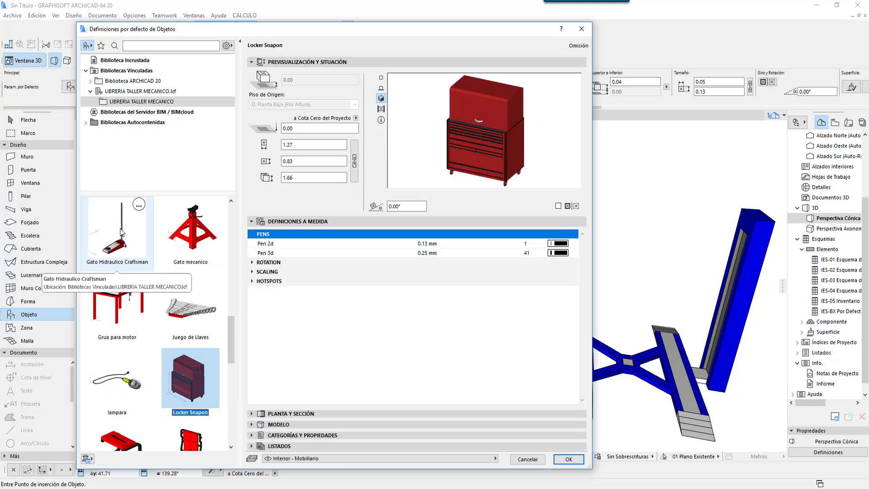
key("Left")
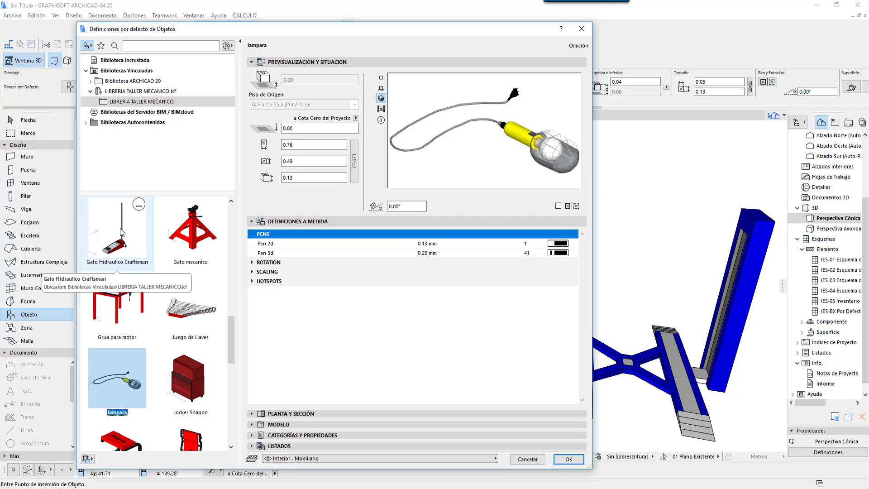
key("Down")
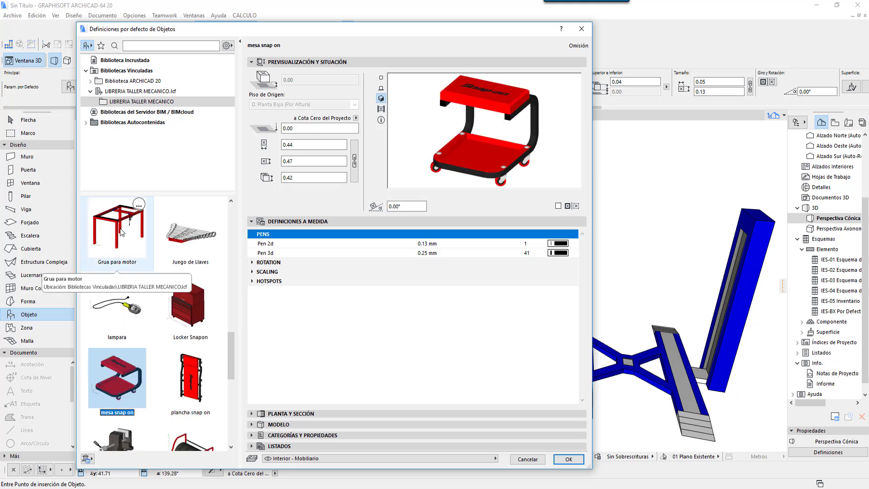
key("Right")
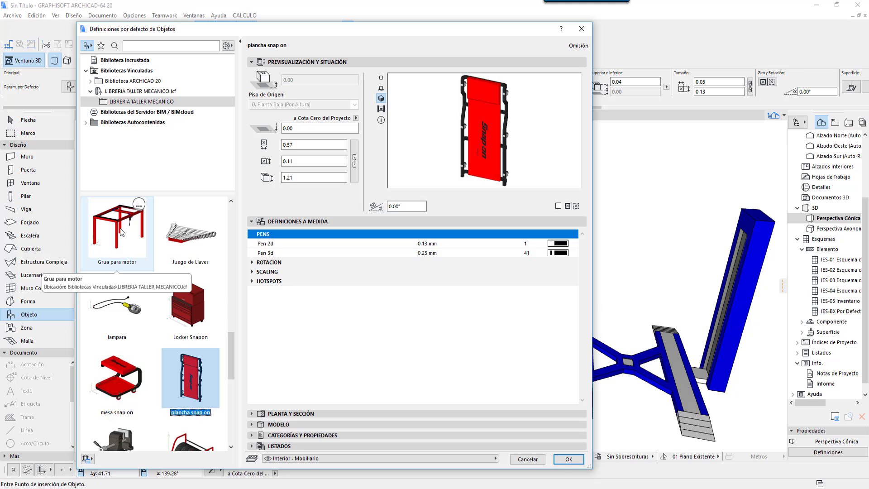
key("Down")
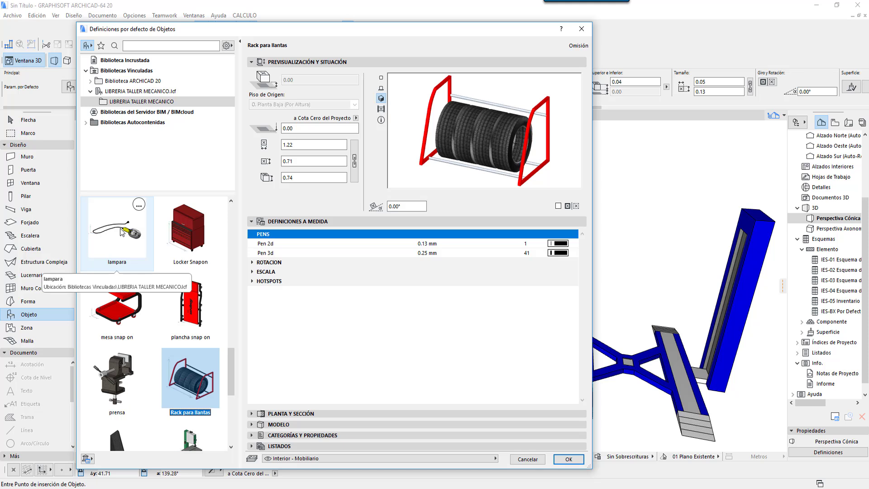
Step past prensa, rampa de apoyo, Sierra and the Soldadoras to select Taladro
key("Left")
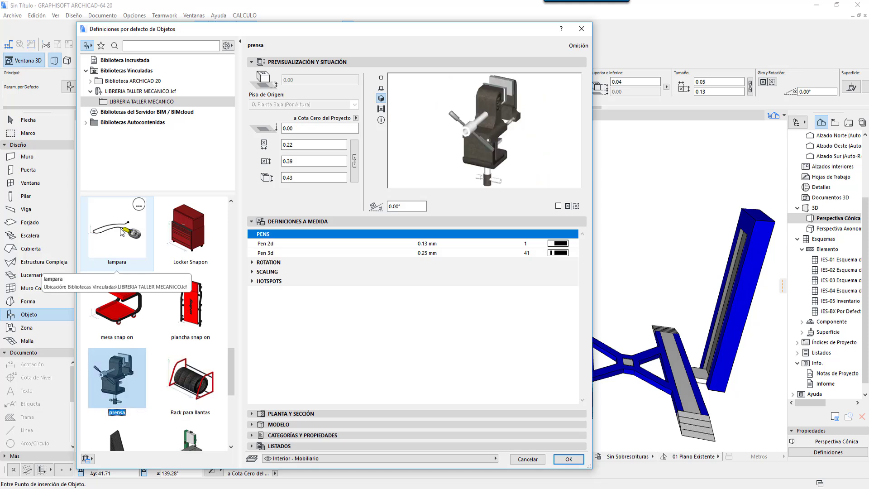
key("Down")
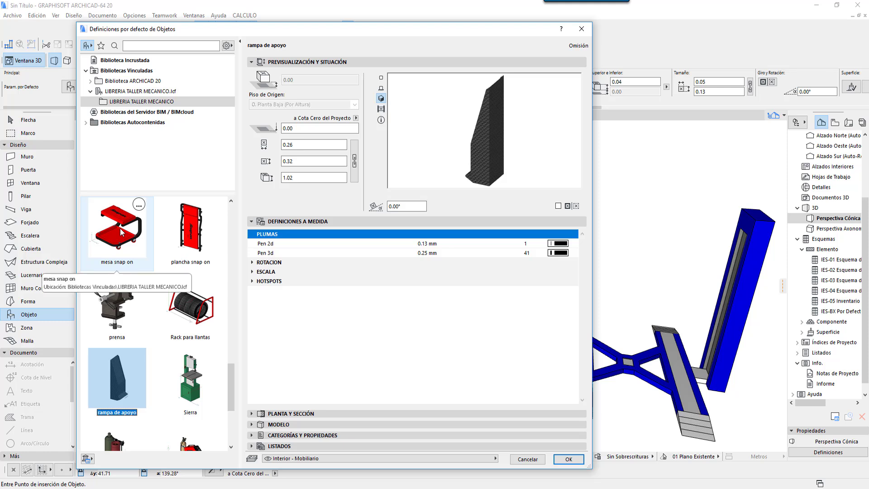
key("Right")
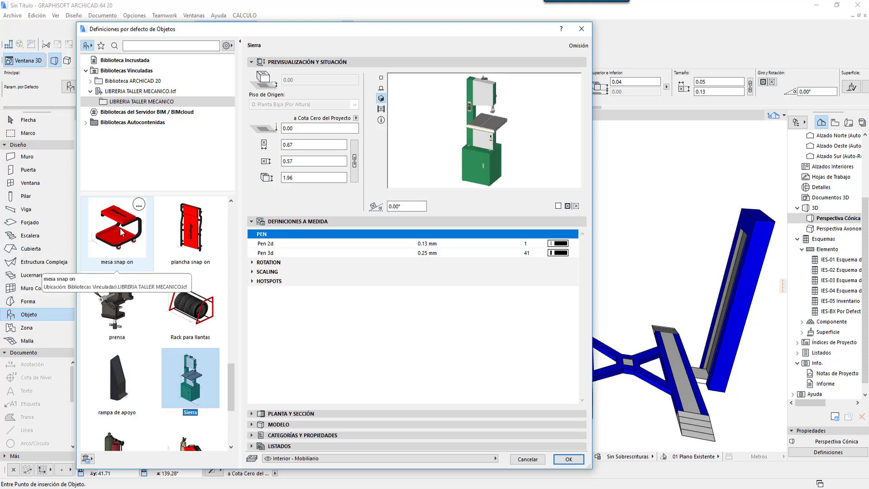
key("Down")
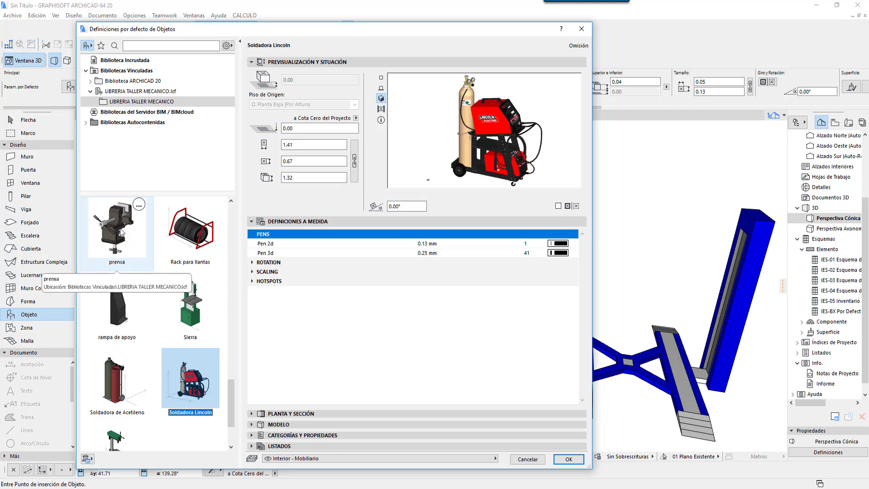
key("Left")
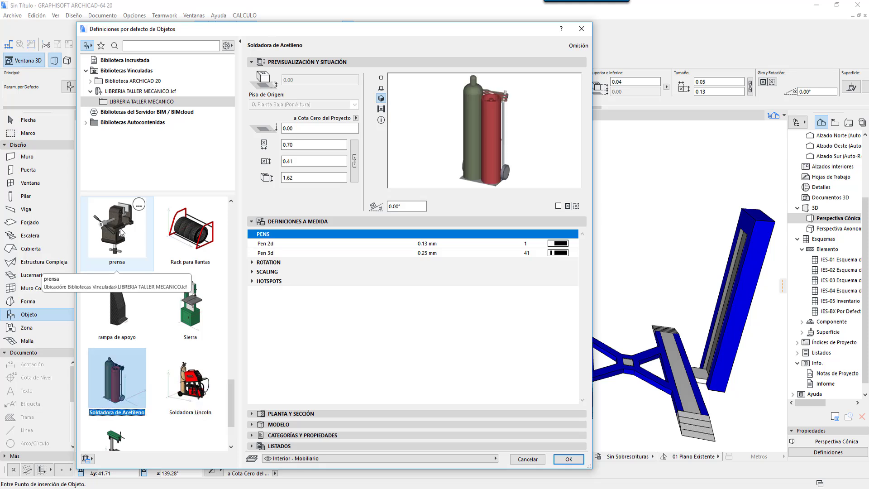
key("Down")
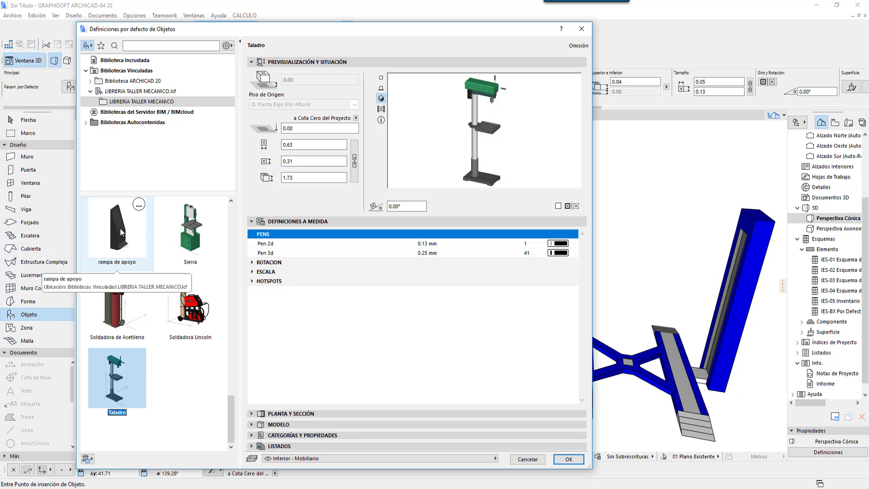
Confirm Taladro as the default object and start a 3D walkthrough of the workshop
left_click(561, 458)
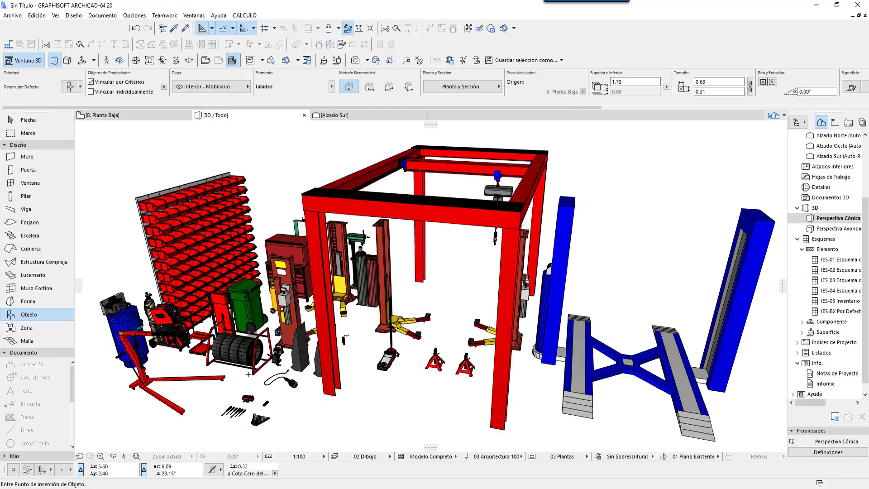
left_click(124, 456)
left_click(484, 358)
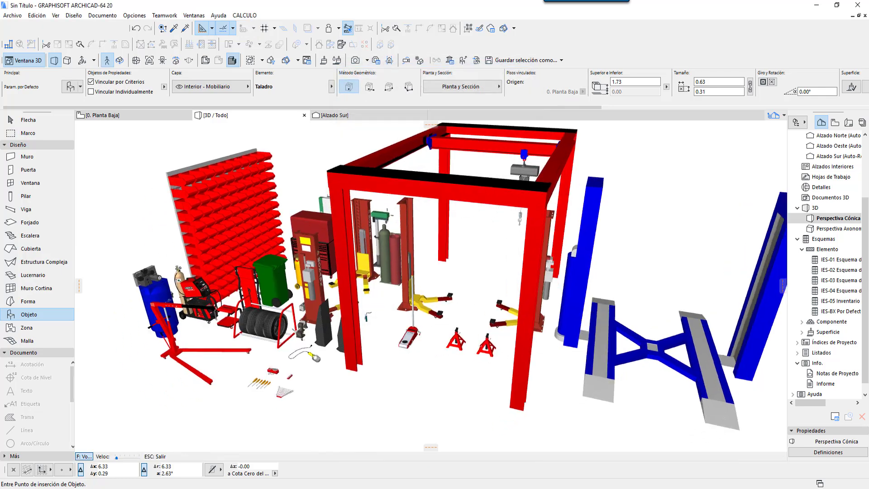
Walk the camera around the workshop toward the blue lift
key("Up")
key("Up")
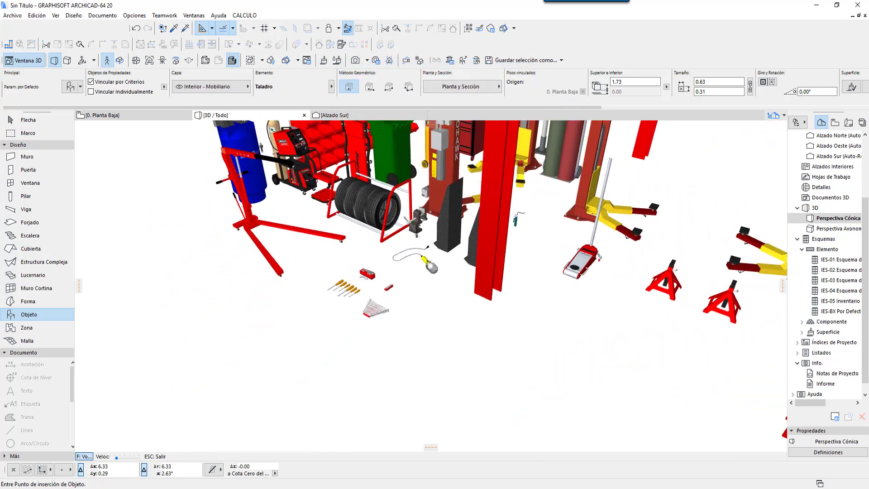
key("Down")
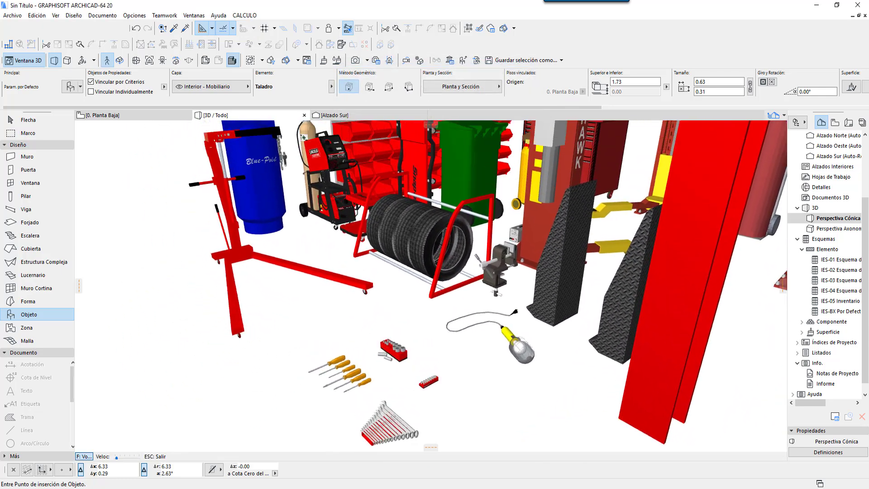
key("Left")
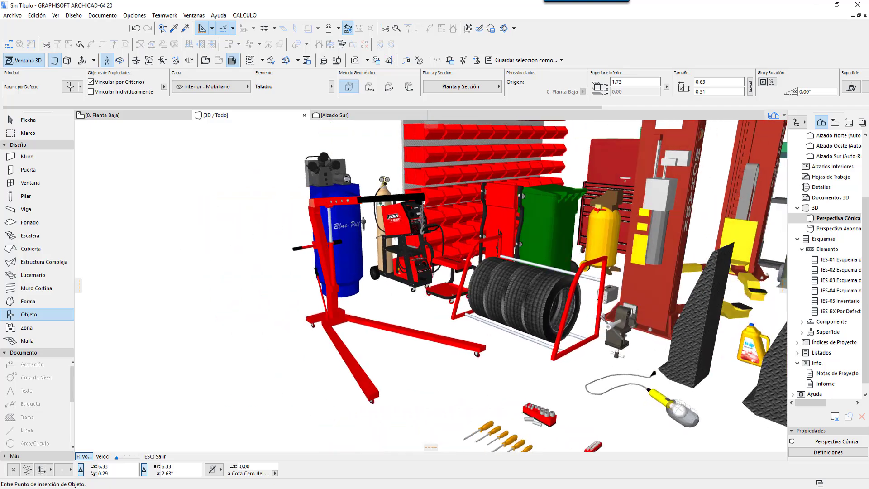
key("Left")
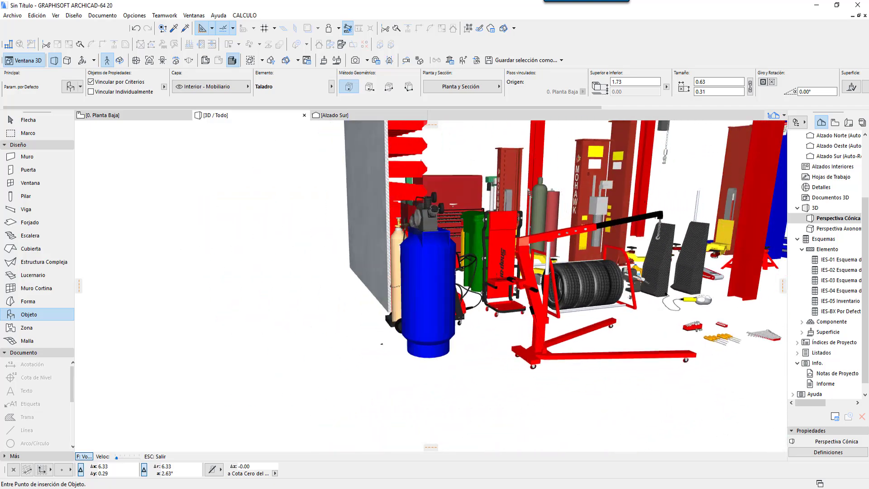
key("Left")
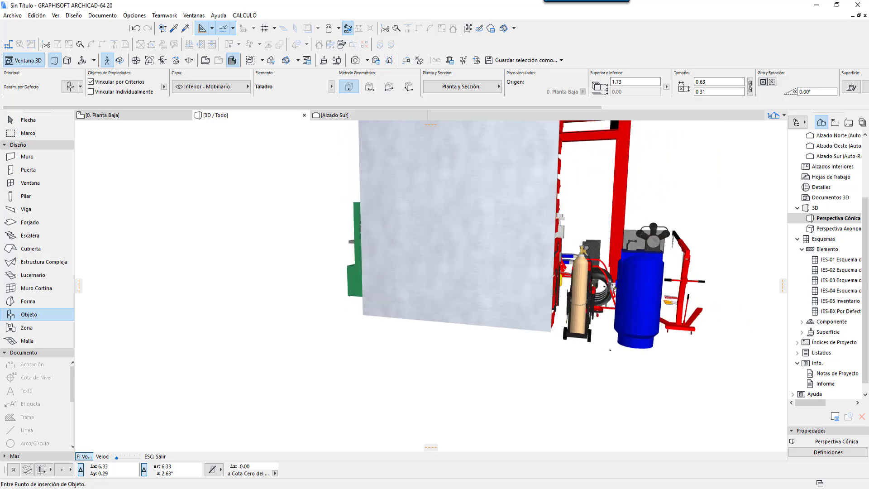
key("Left")
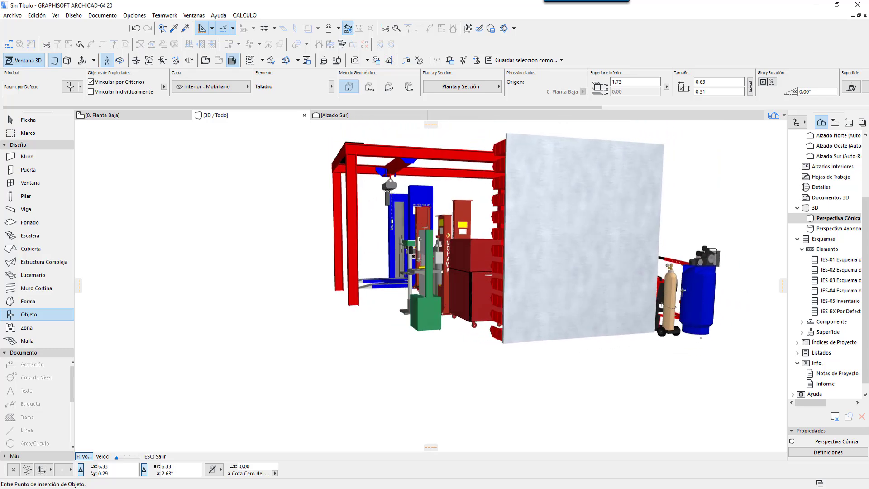
key("Left")
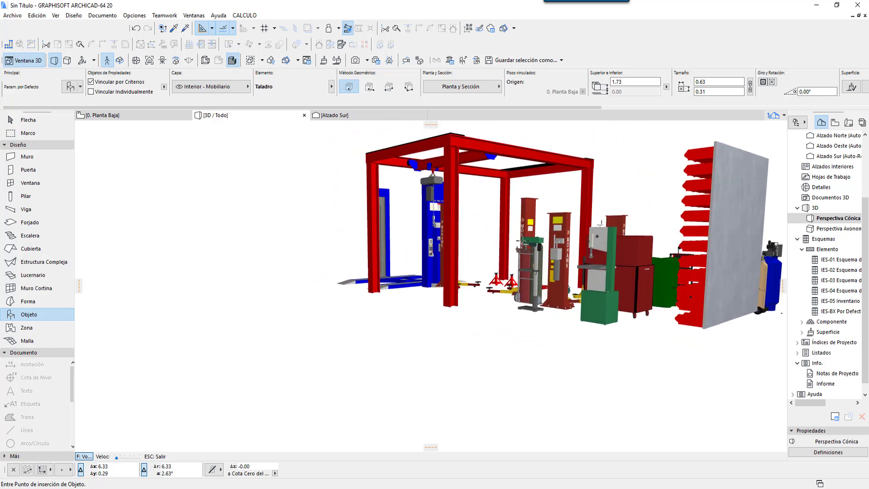
key("Up")
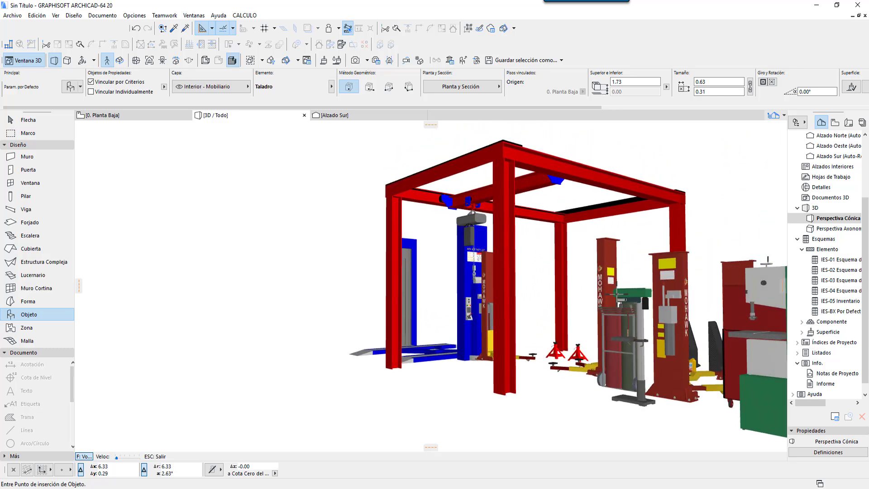
key("Up")
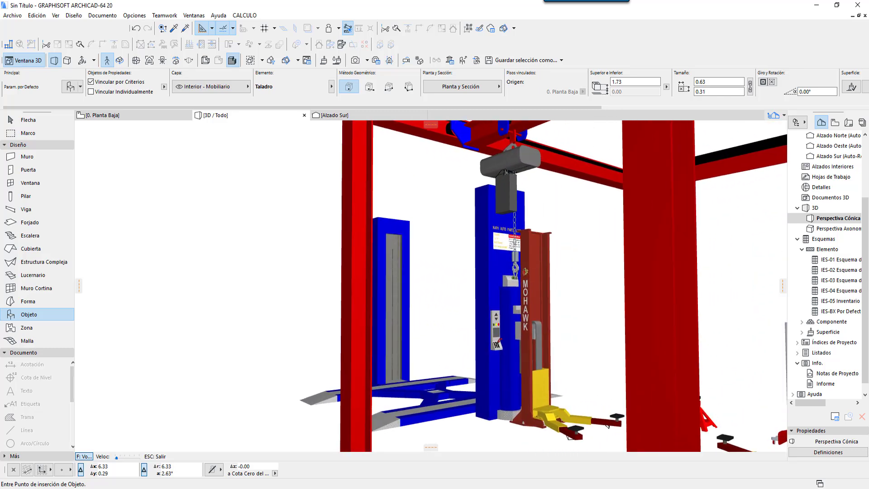
key("Right")
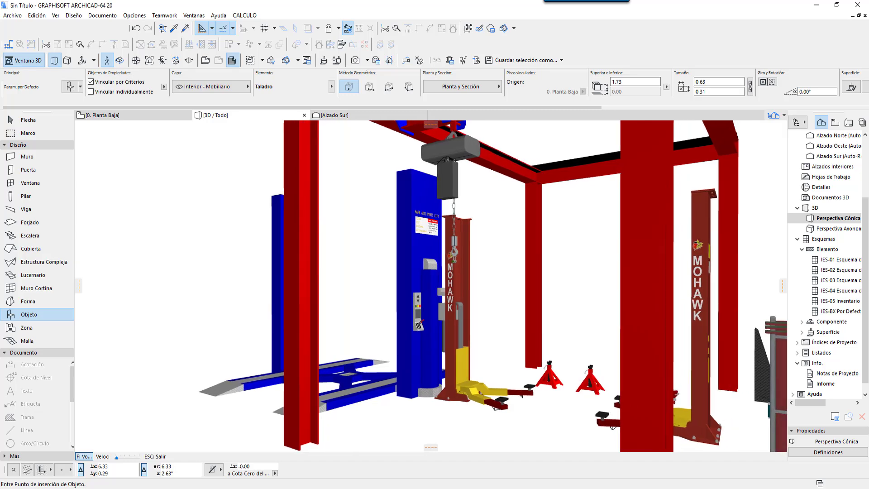
key("Left")
key("Down")
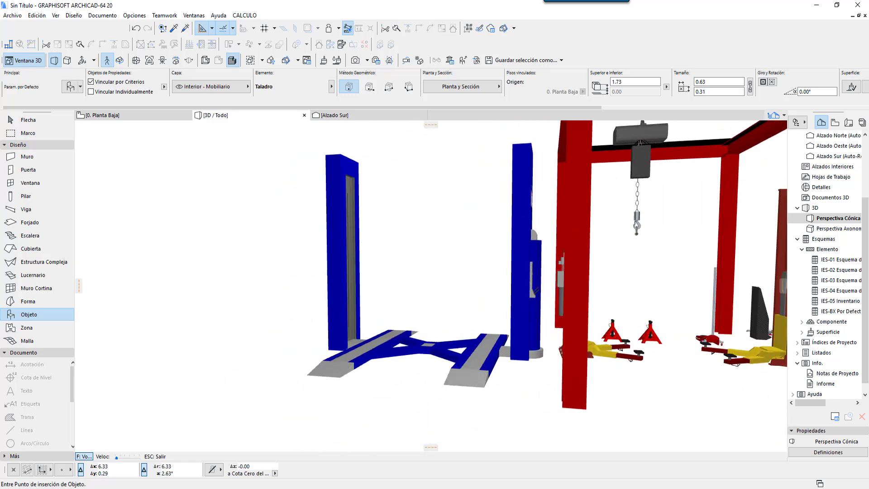
key("Right")
key("Up")
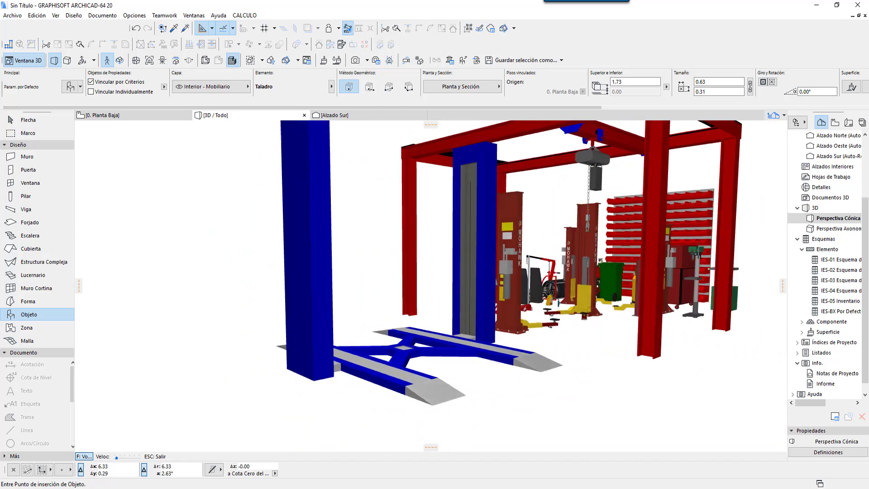
Walk on toward the Mohawk lift, tank and tyre rack, then exit the walkthrough
key("Left")
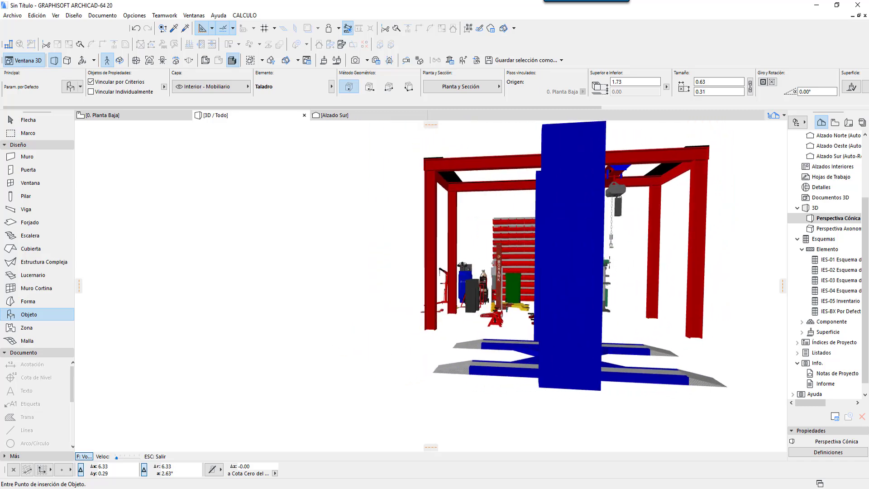
key("Left")
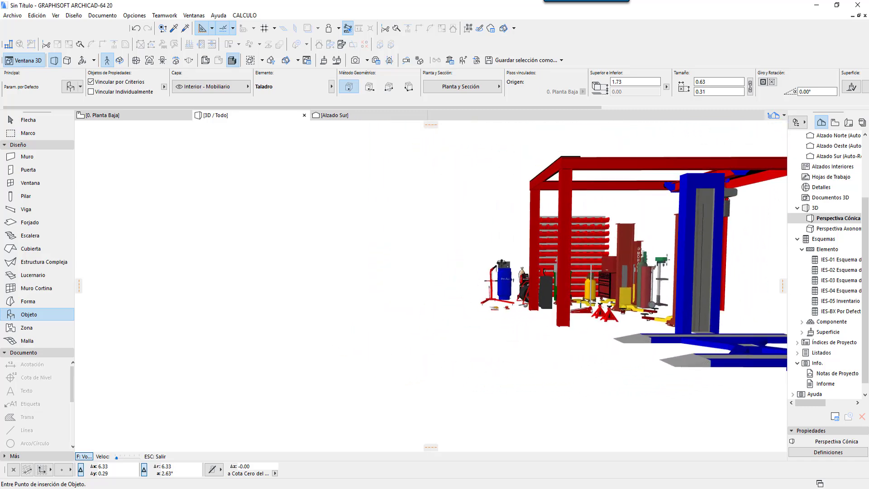
key("Up")
key("Right")
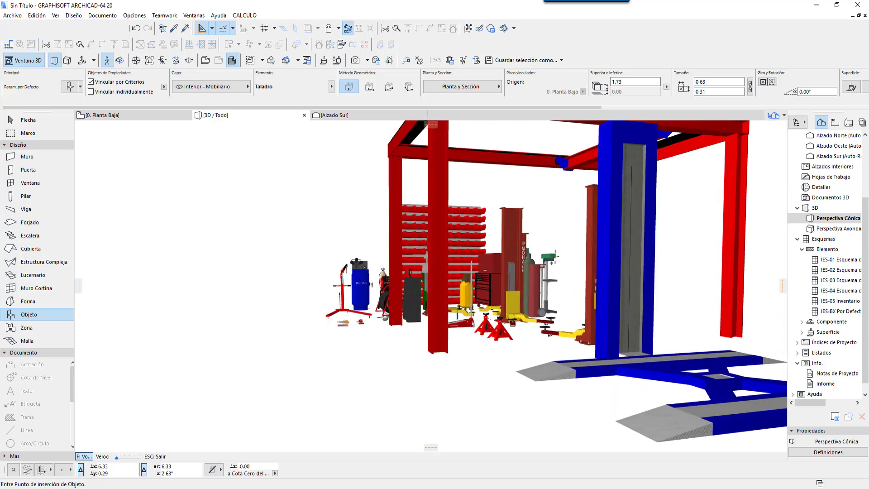
key("Up")
key("Right")
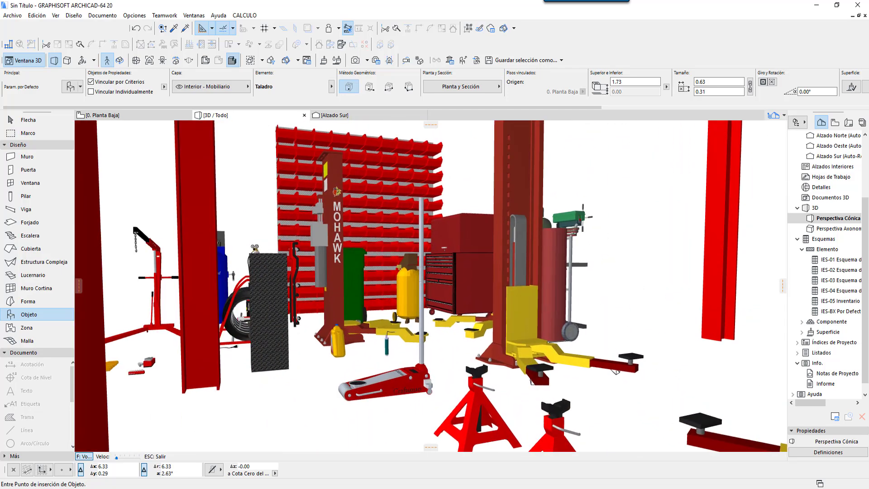
key("Up")
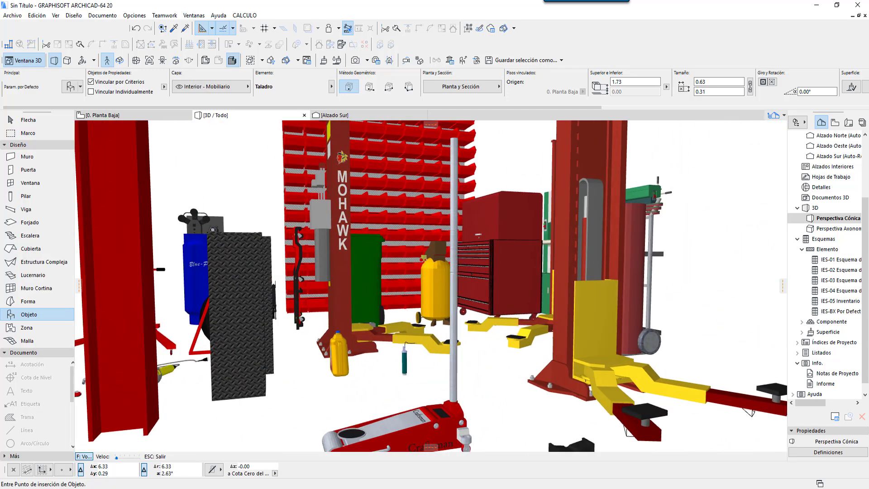
key("Left")
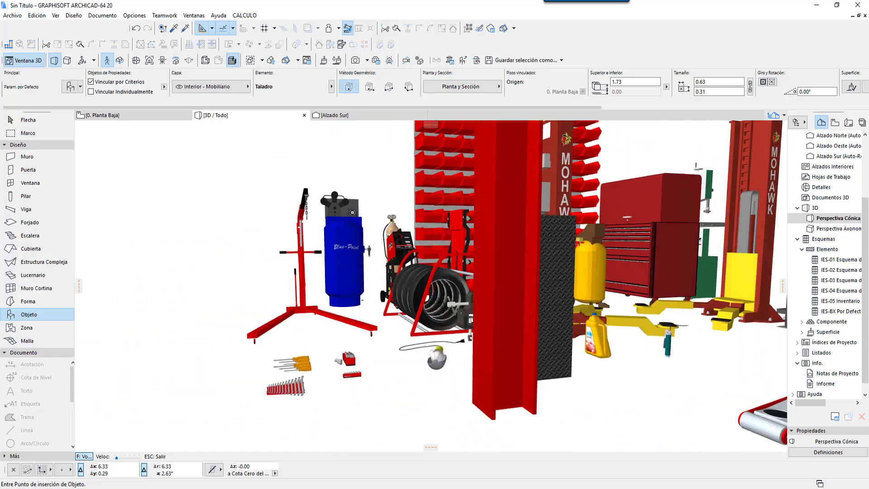
key("Down")
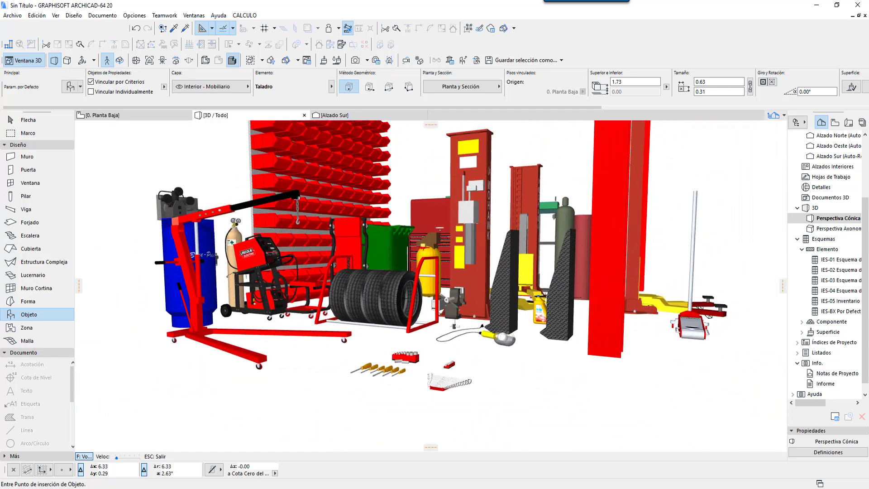
key("Up")
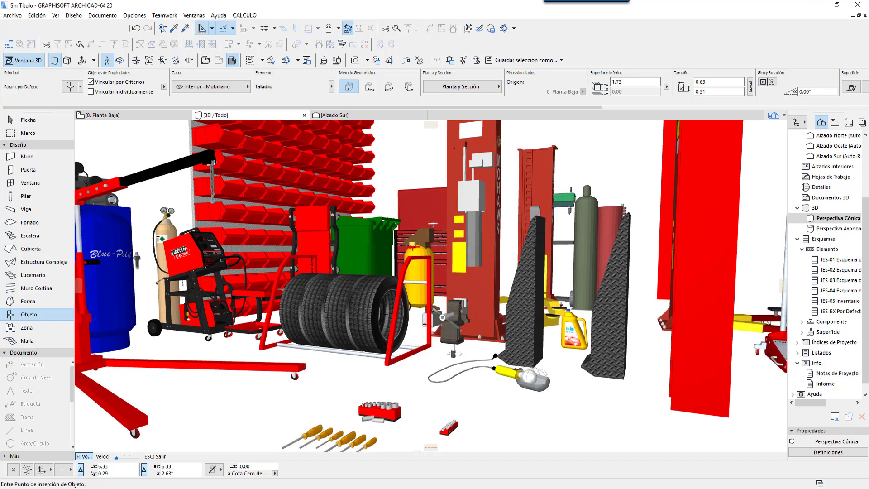
key("Escape")
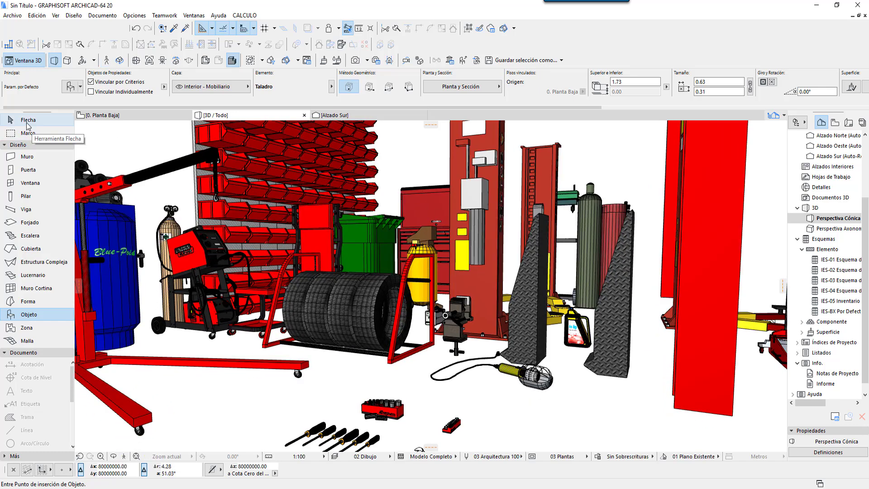
Select the right and left diamond-plate ramps and open their Object Selection Settings
left_click(27, 121)
left_click(616, 356)
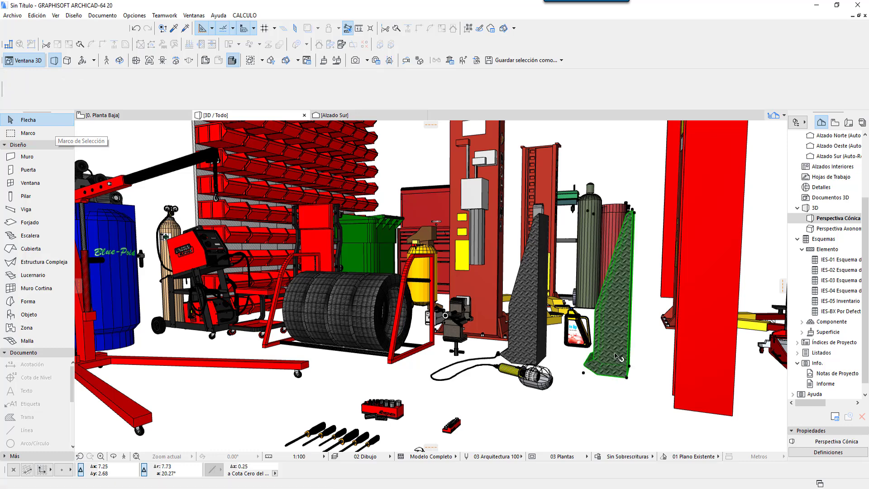
left_click(539, 347, "shift")
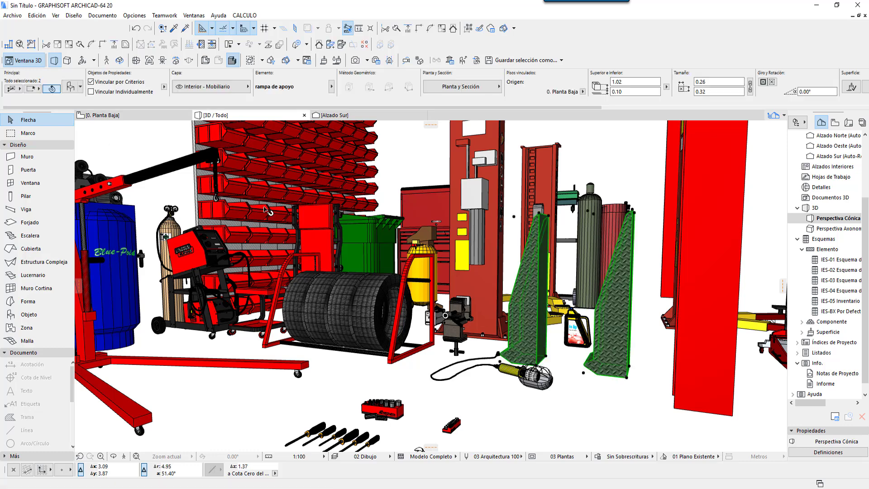
left_click(70, 86)
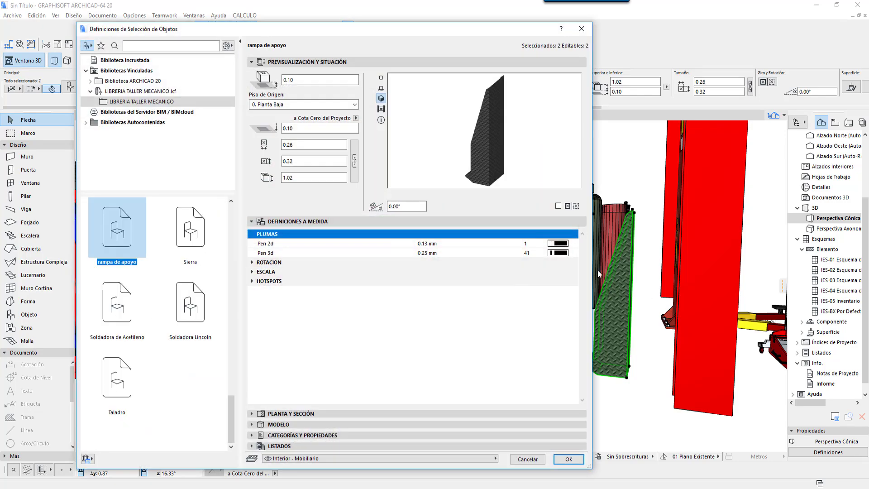
Set the ramps' rotation to -90 around X and 90 around Y, then apply
left_click(253, 262)
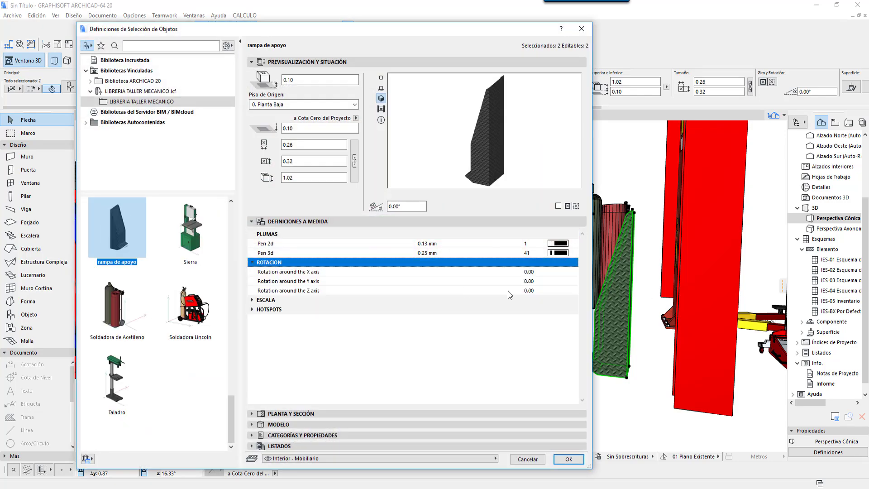
left_click(545, 277)
left_click(526, 271)
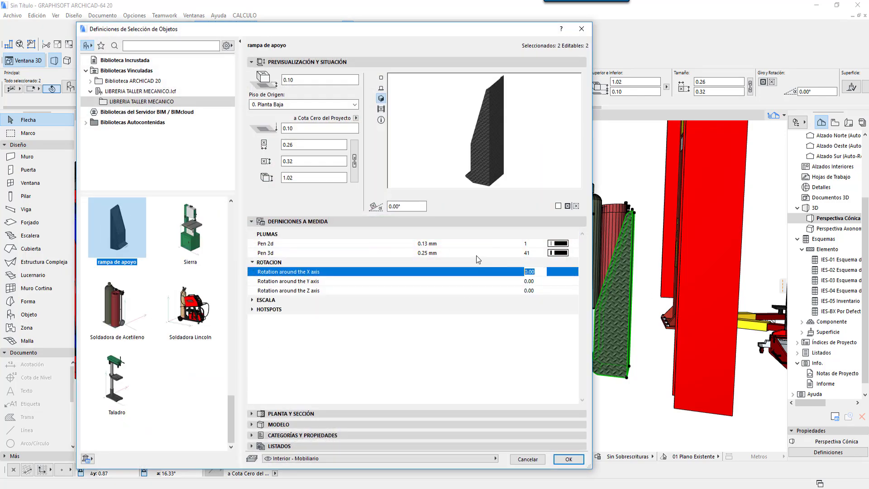
type("-90")
left_click(453, 282)
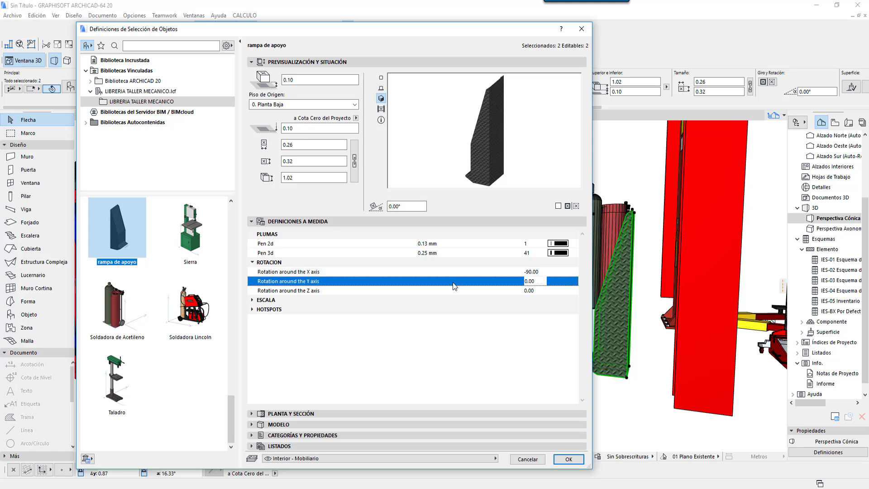
left_click(541, 277)
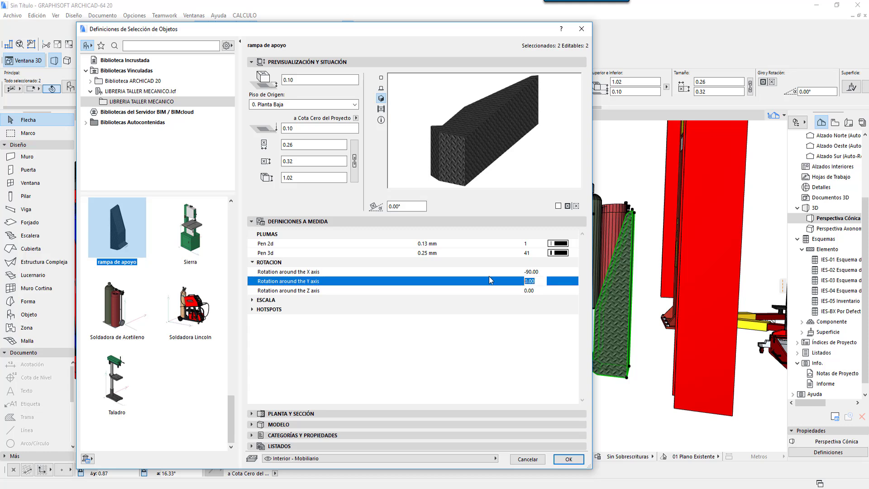
type("90")
key("Return")
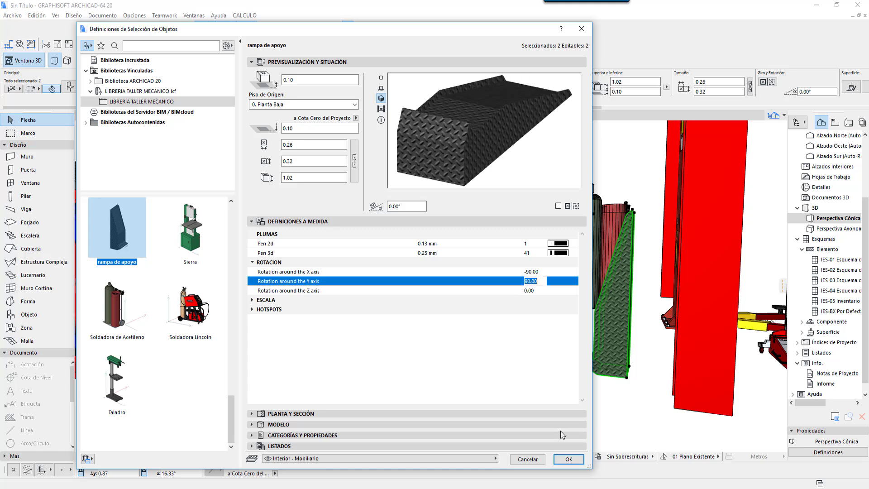
left_click(381, 78)
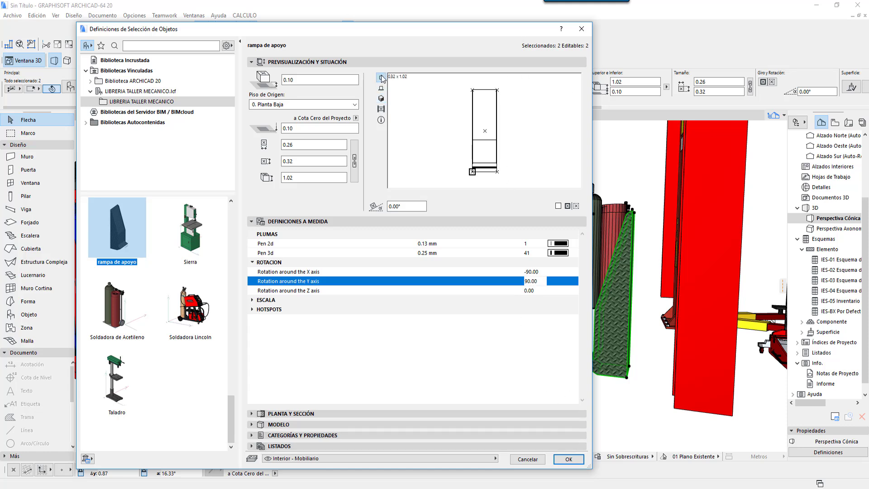
left_click(569, 459)
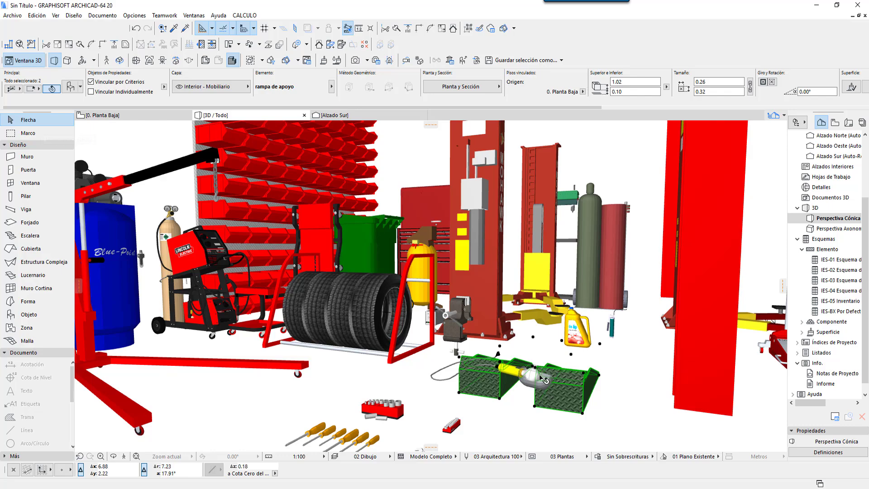
Move the lampara work light off the ramps to the floor beside the red toolbox
mouse_move(547, 394)
middle_mouse_down()
mouse_move(426, 399)
mouse_move(430, 404)
middle_mouse_up()
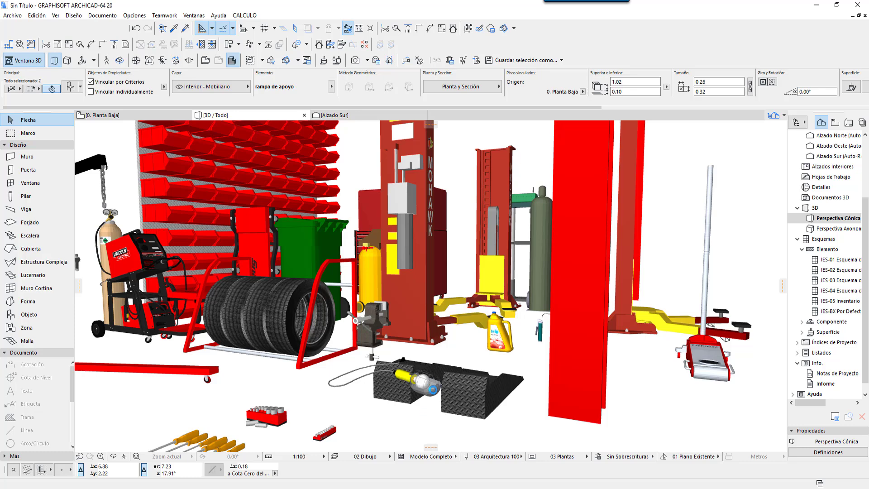
left_click(405, 387)
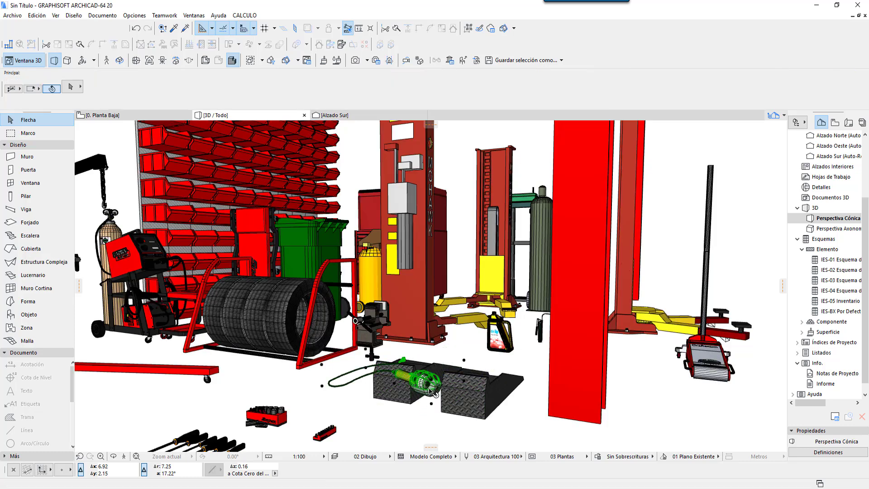
left_click(405, 387)
left_click(365, 398)
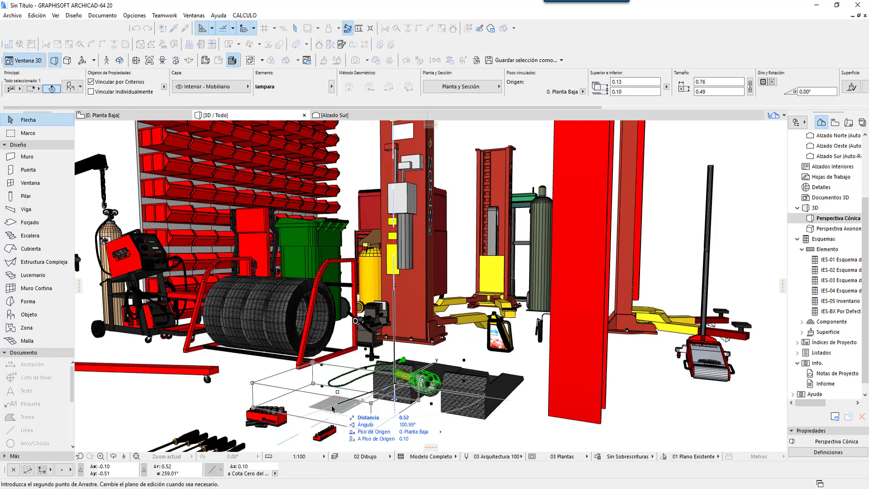
left_click(341, 405)
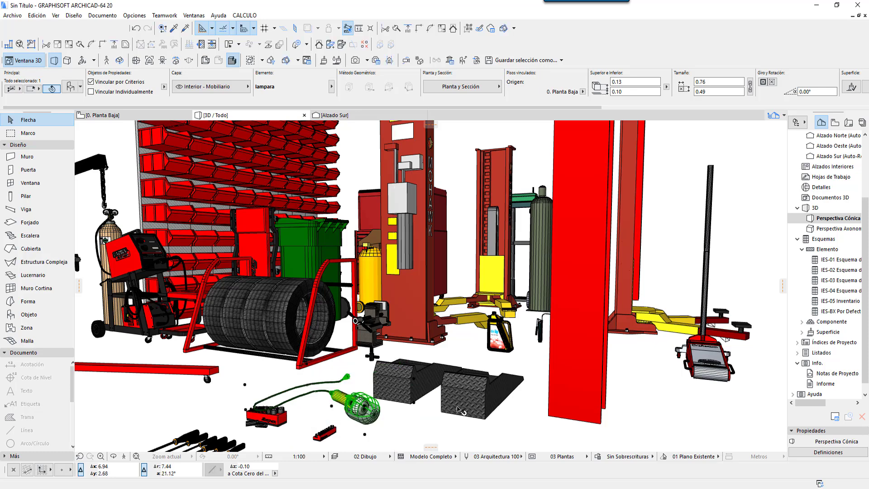
left_click(112, 456)
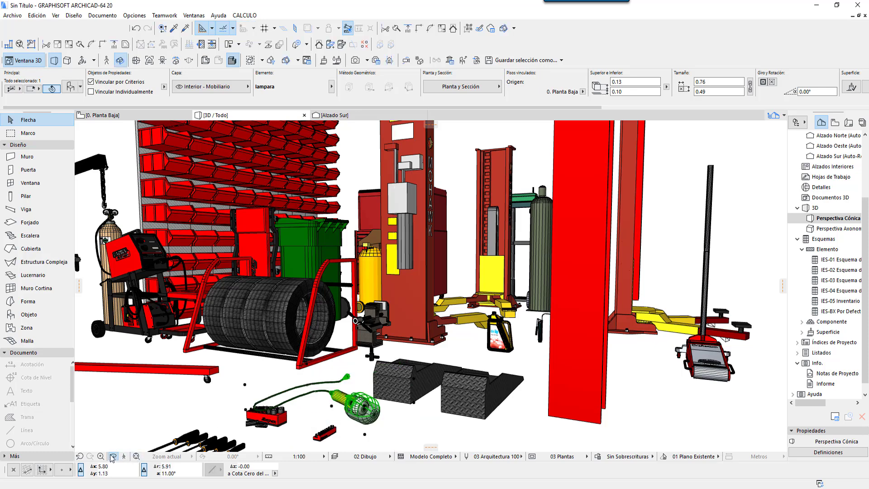
Orbit and zoom out over the workshop floor, then select the upright red creeper
left_click_drag(395, 366, 428, 412)
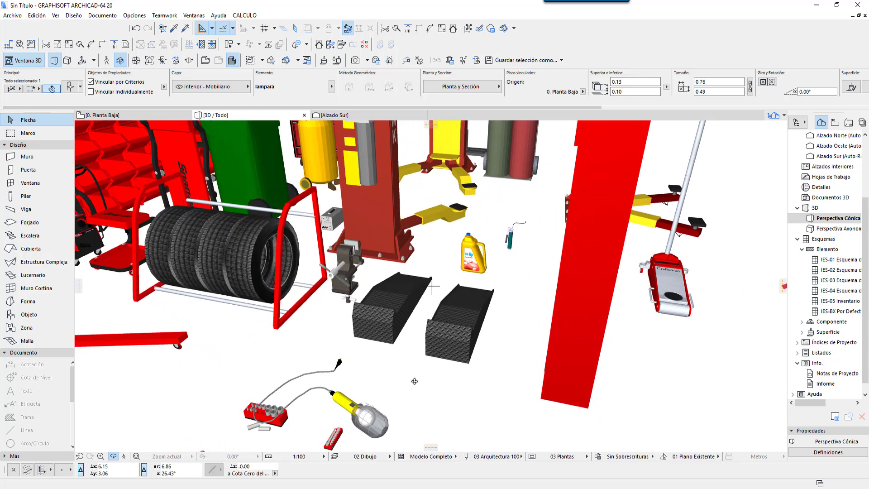
left_click_drag(436, 384, 534, 370)
scroll(534, 370, "down", 2)
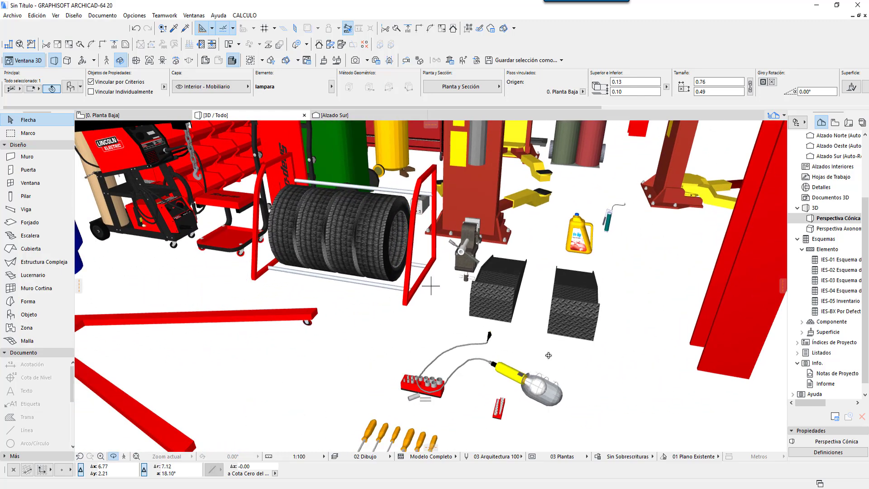
scroll(557, 358, "down", 1)
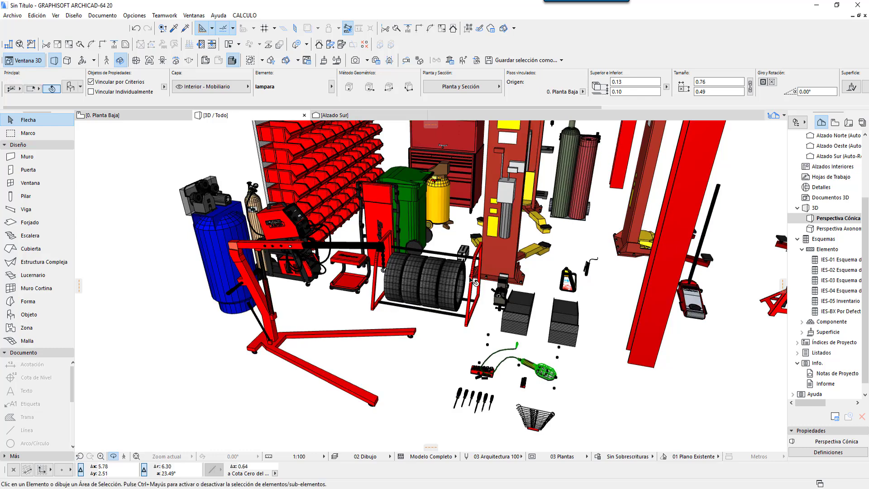
key("Escape")
left_click(386, 227)
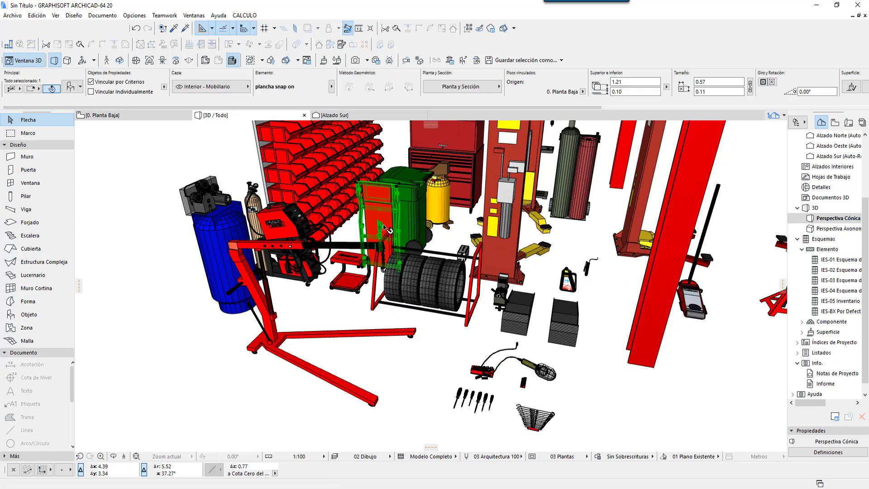
Move the red creeper onto the open floor near the jack stands
left_click(365, 268)
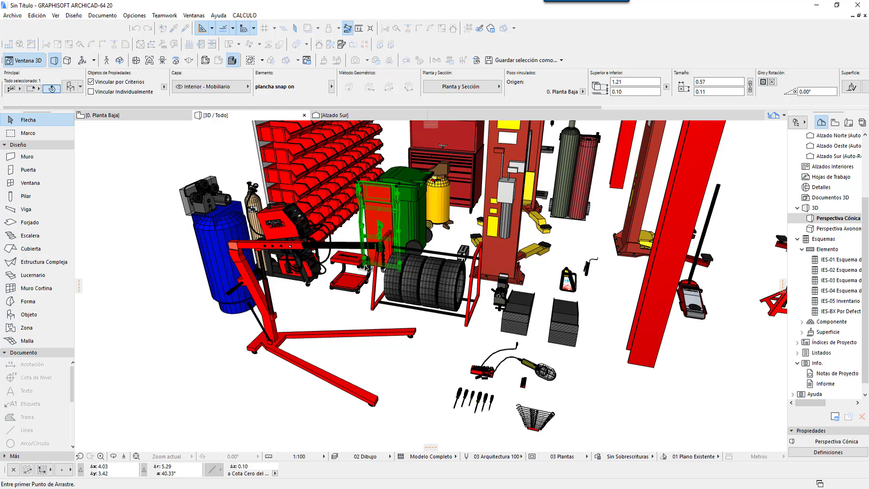
left_click(366, 267)
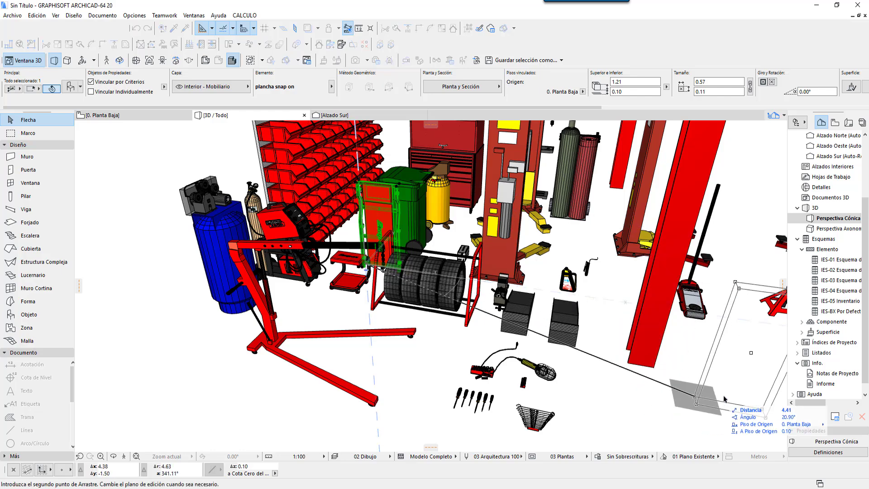
middle_click_drag(715, 390, 573, 386)
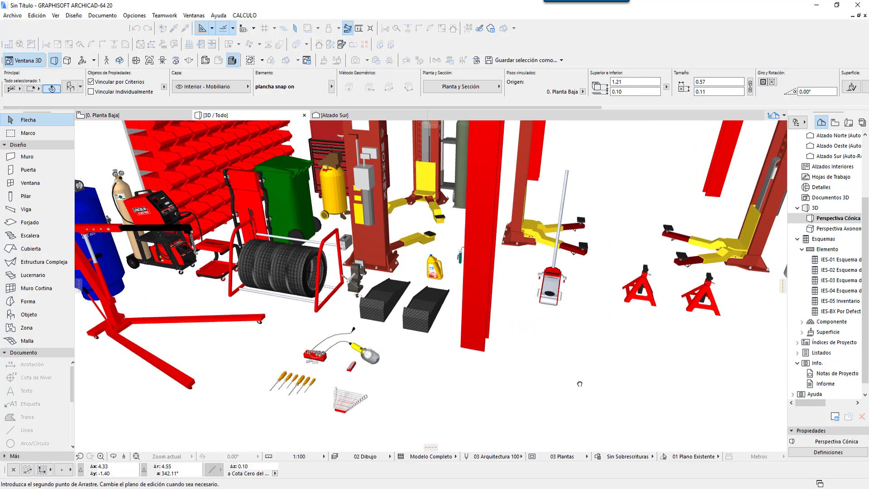
left_click(574, 387)
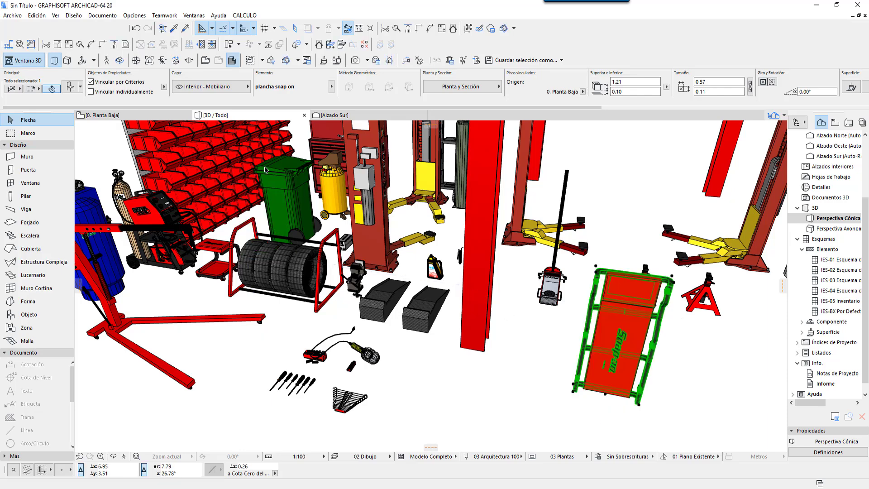
Lay the creeper flat with a -90 rotation around the X axis
left_click(68, 89)
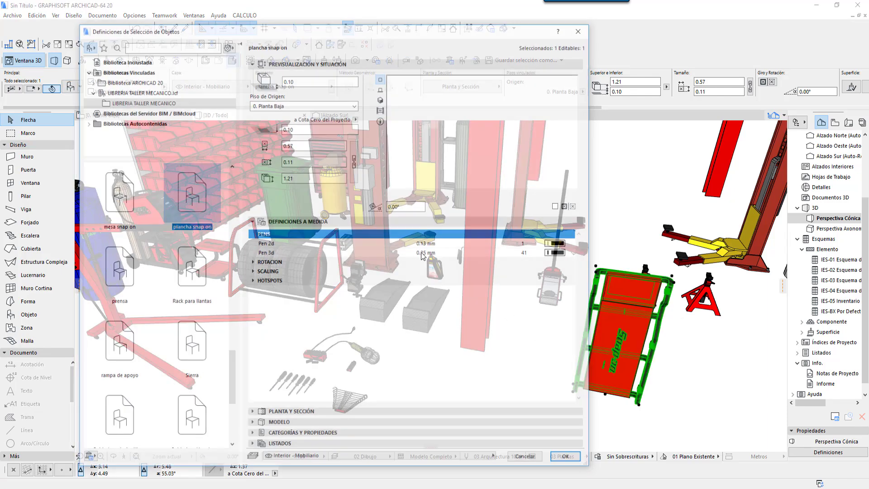
left_click(252, 262)
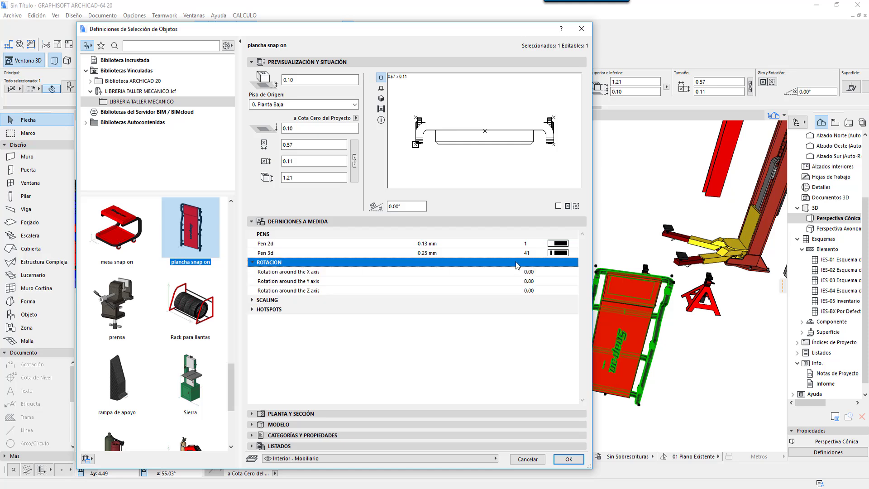
left_click(503, 272)
type("-90")
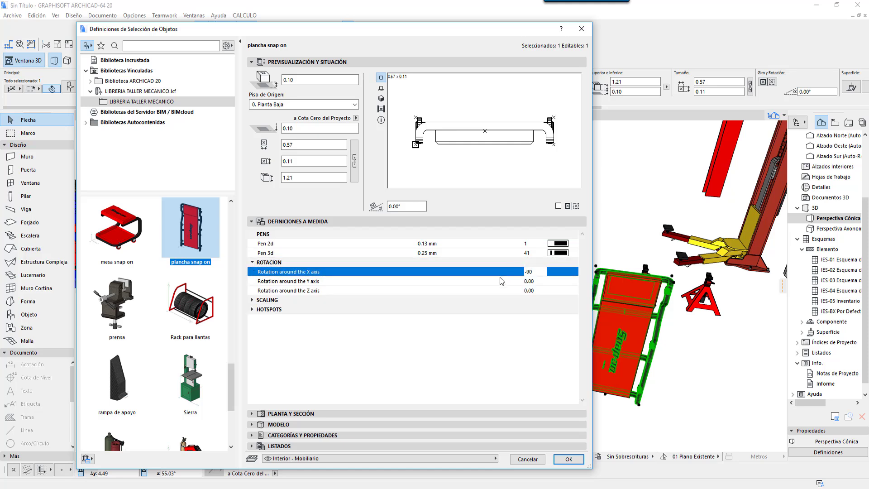
key("Return")
key("Return")
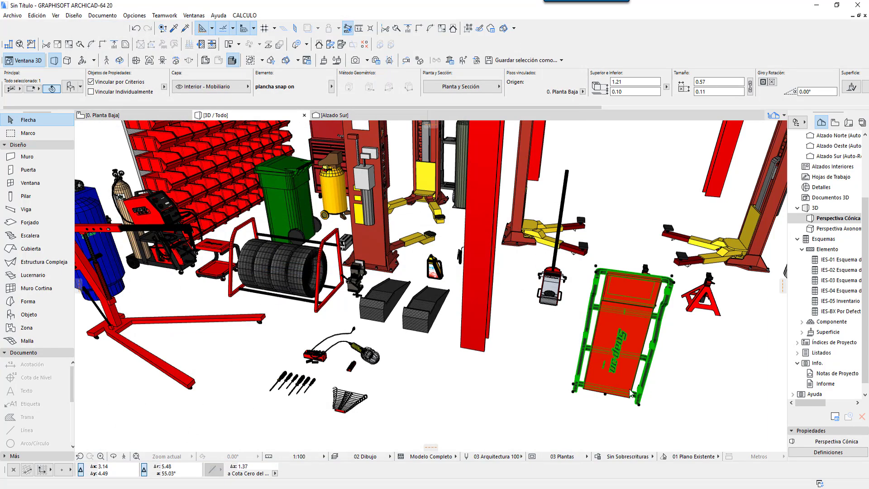
Deselect the creeper, zoom around the 3D view, then show the 0. Planta Baja floor plan
left_click(661, 363)
scroll(582, 345, "up", 3)
scroll(582, 345, "up", 1)
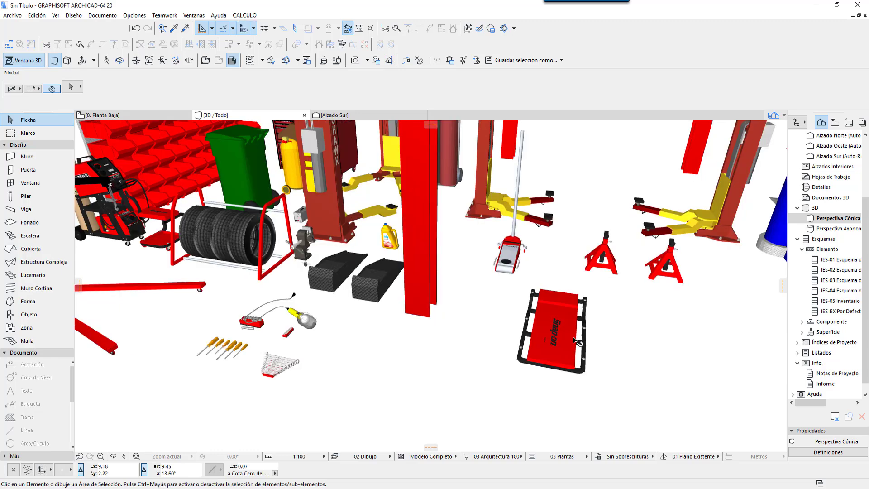
scroll(583, 345, "up", 1)
scroll(589, 344, "up", 1)
scroll(592, 342, "up", 1)
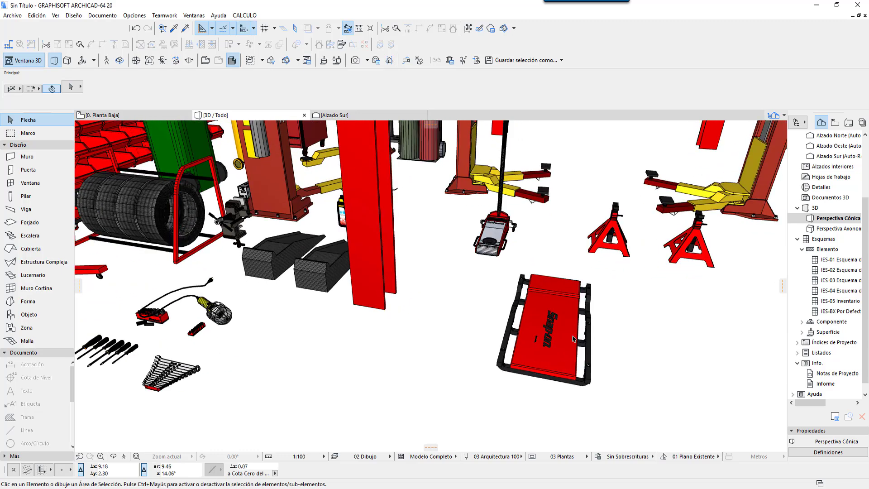
scroll(578, 339, "down", 2)
scroll(580, 338, "down", 1)
scroll(584, 335, "down", 1)
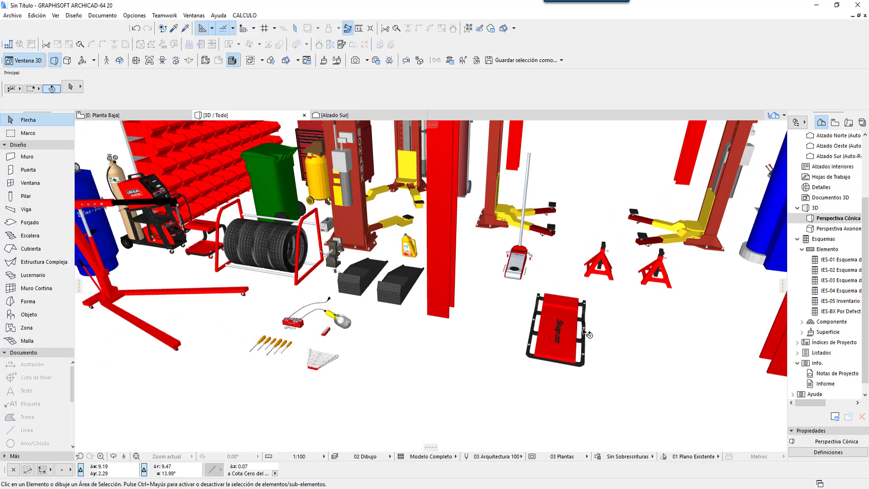
scroll(596, 327, "down", 2)
scroll(592, 321, "up", 1)
scroll(557, 326, "up", 1)
scroll(516, 332, "up", 2)
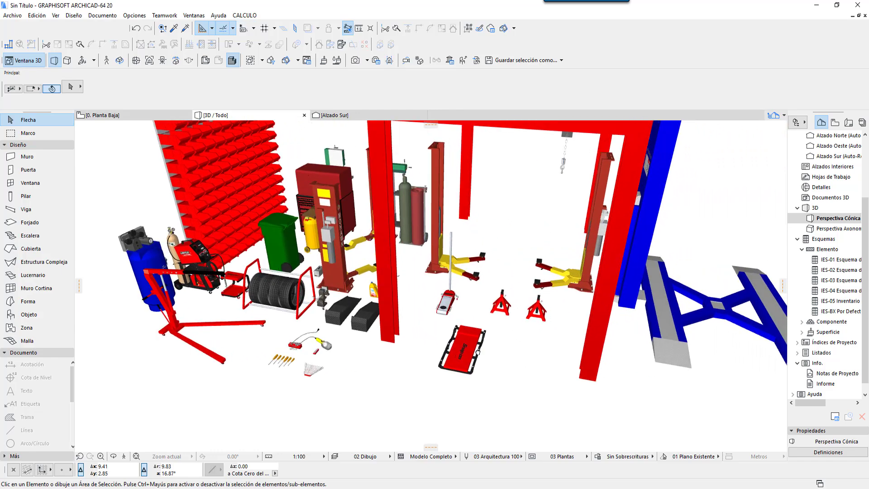
scroll(477, 340, "up", 2)
scroll(477, 340, "down", 3)
scroll(477, 341, "down", 1)
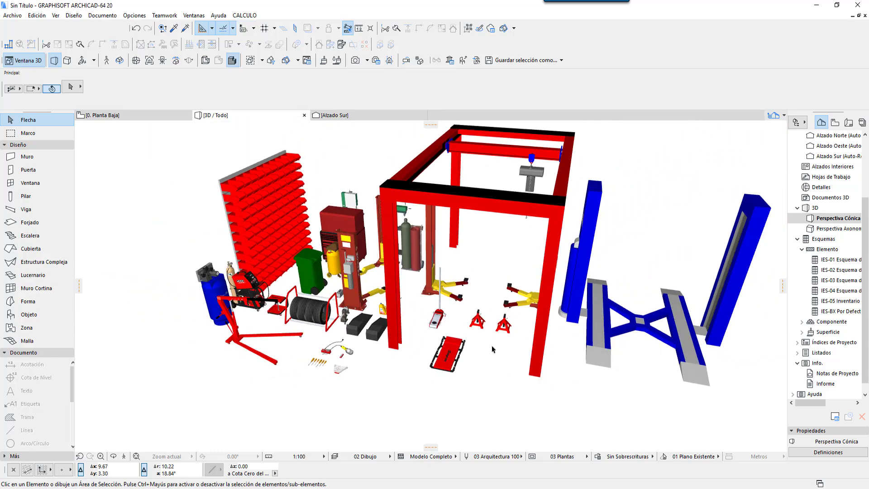
left_click(163, 117)
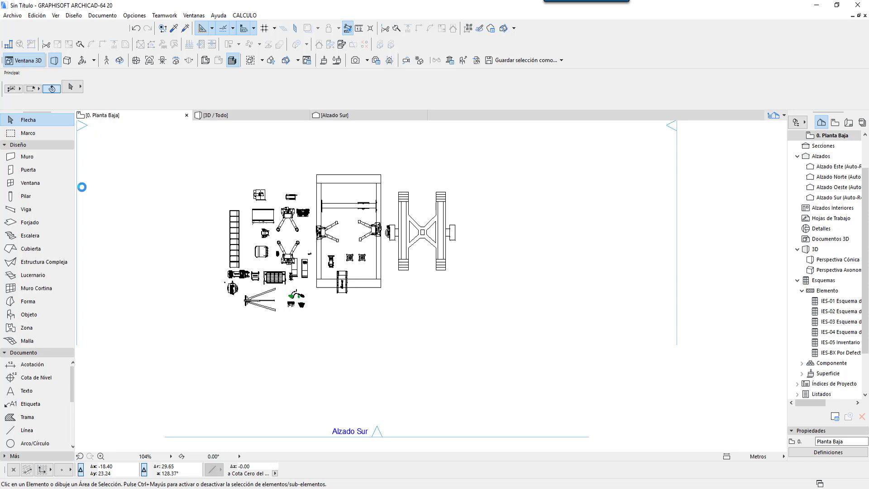
With the Object tool, open its library down to Biblioteca ARCHICAD 20 > 2. VISUALIZACIÓN 20
left_click(29, 314)
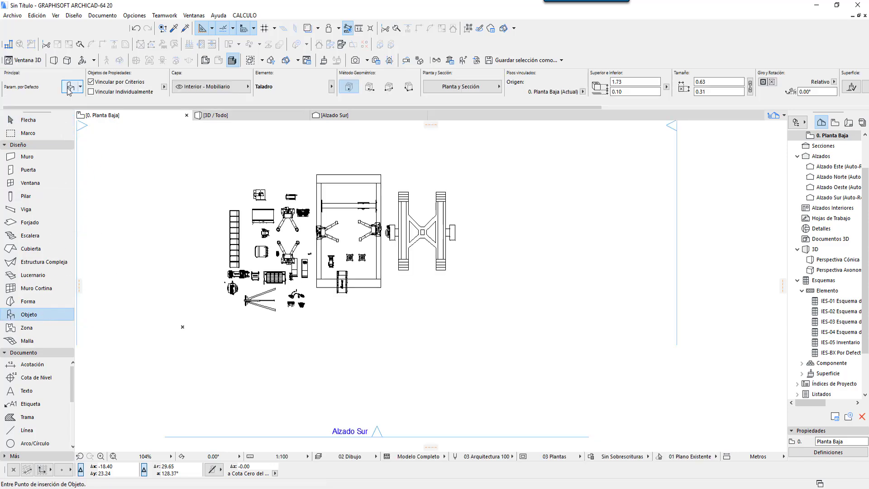
left_click(70, 88)
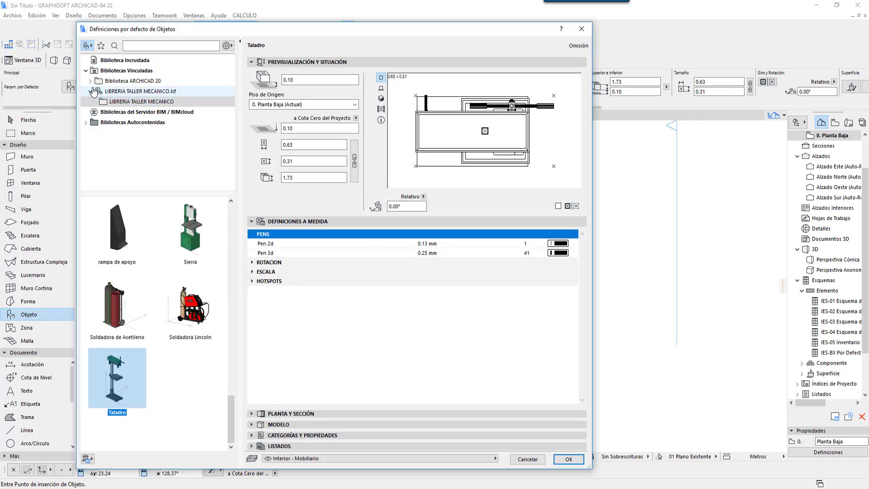
left_click(91, 80)
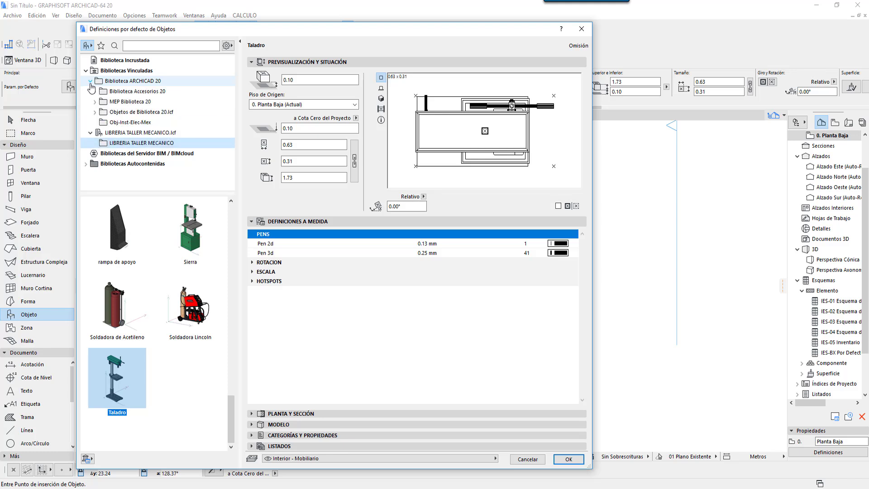
left_click(95, 112)
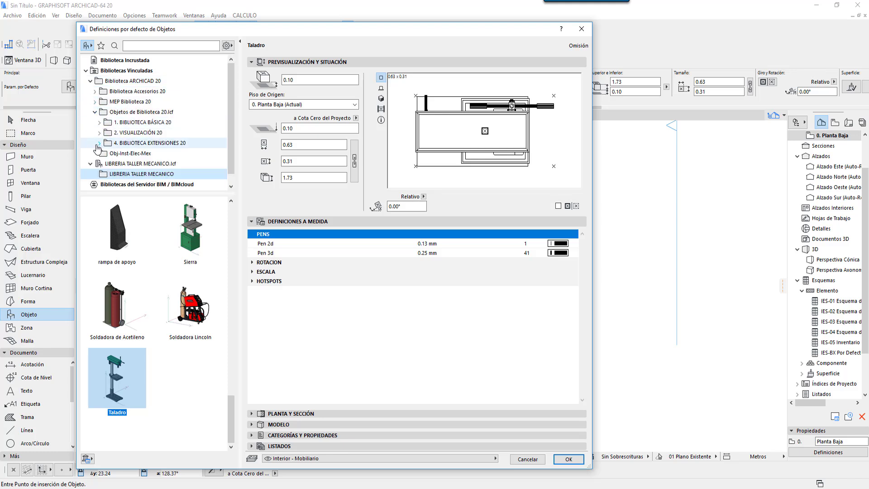
left_click(99, 133)
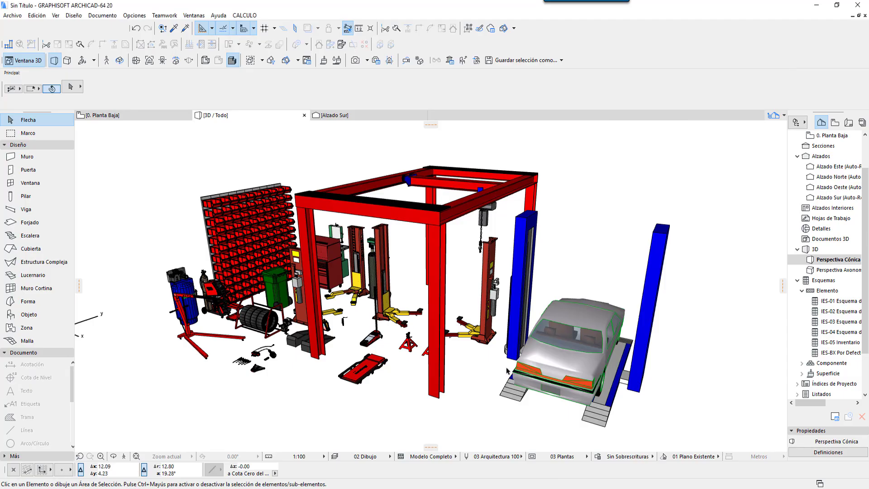
Raise the car's elevation through its Object Settings
scroll(506, 362, "up", 3)
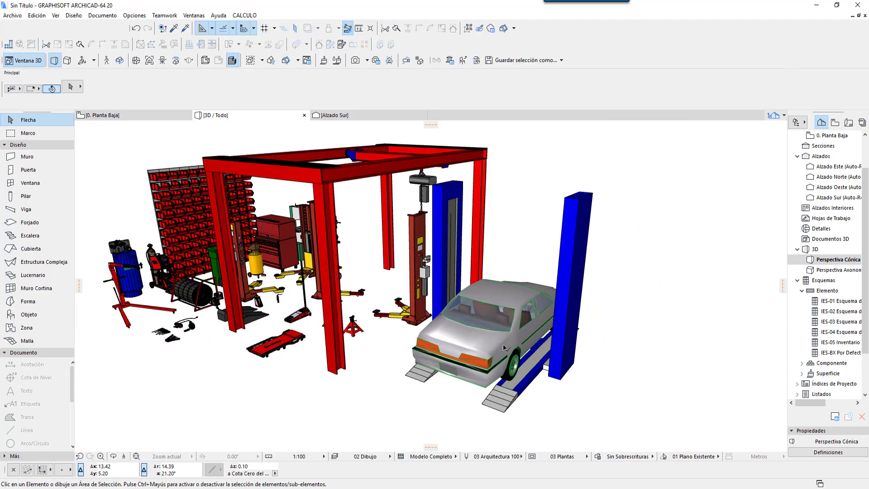
left_click(504, 347)
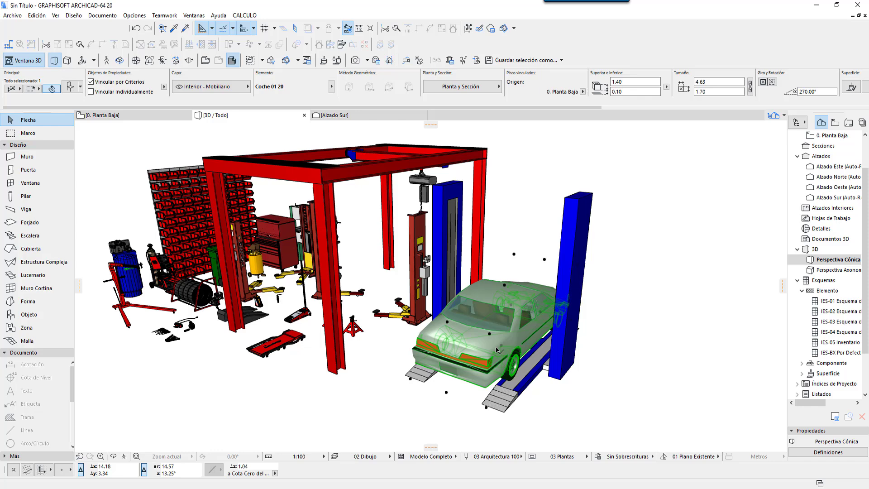
left_click(73, 87)
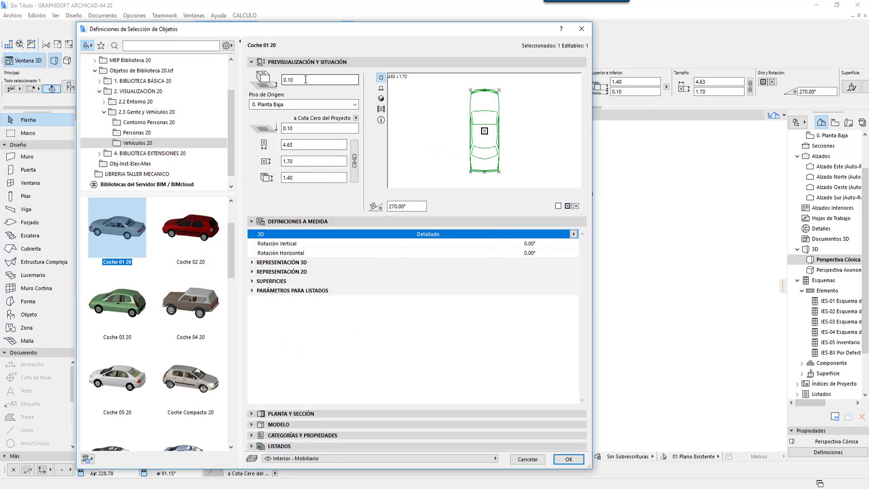
key("Return")
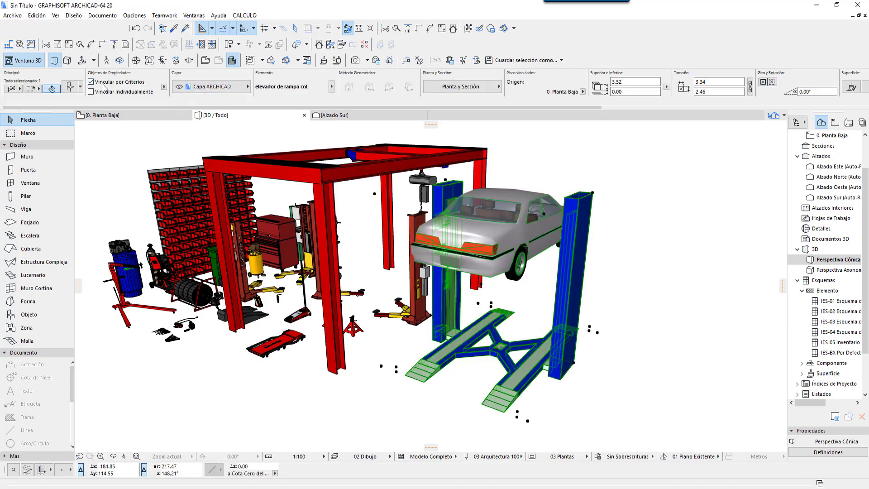
Set the blue ramp lift's Altura to 2
double_click(583, 282)
left_click(541, 272)
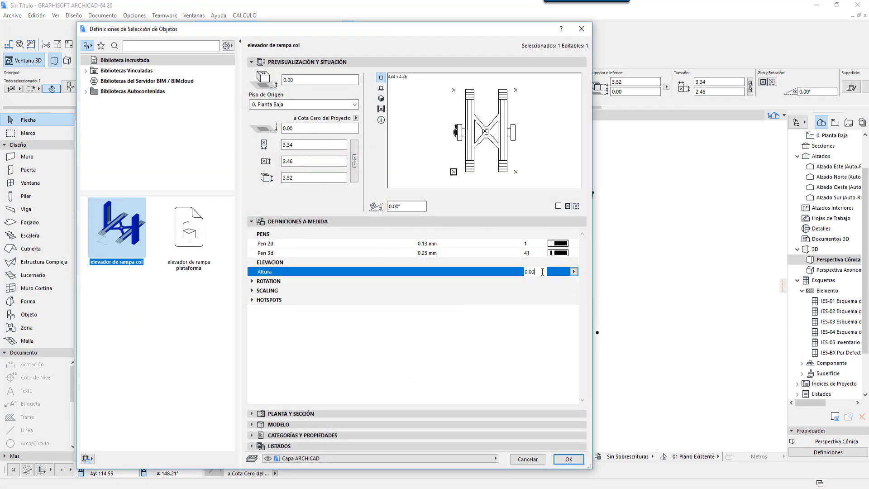
type("2")
left_click(569, 459)
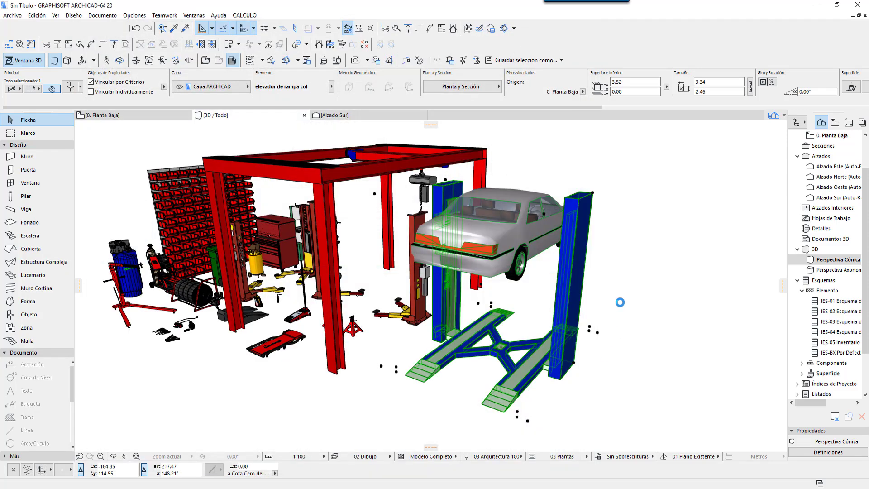
left_click(643, 282)
Orbit and zoom the 3D view to frame the garage and the lifted car
mouse_move(631, 319)
middle_mouse_down("shift")
mouse_move(486, 348)
mouse_move(317, 328)
middle_mouse_up("shift")
middle_click_drag(201, 322, 461, 330, "shift")
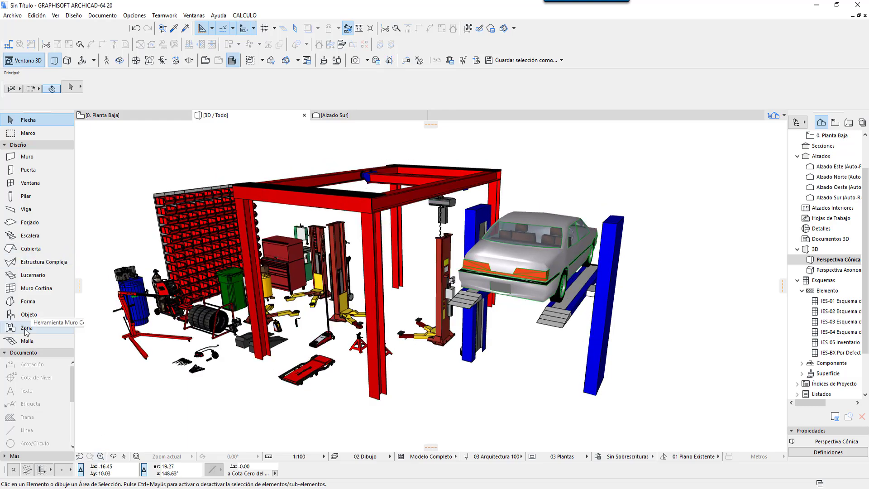
middle_click_drag(90, 327, 429, 331, "shift")
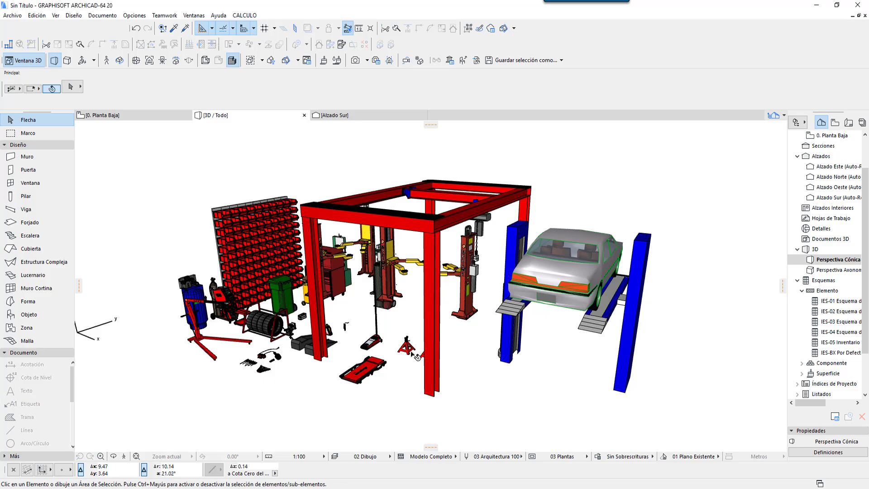
scroll(400, 359, "up", 2)
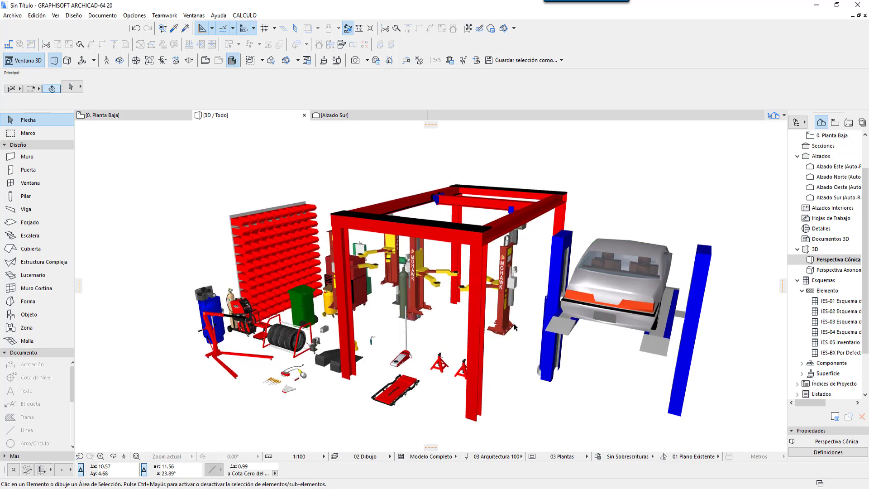
scroll(514, 326, "up", 3)
scroll(514, 326, "up", 2)
scroll(511, 330, "up", 2)
Set the Car+Liftcolum lift's base elevation to 0.00
left_click(510, 333)
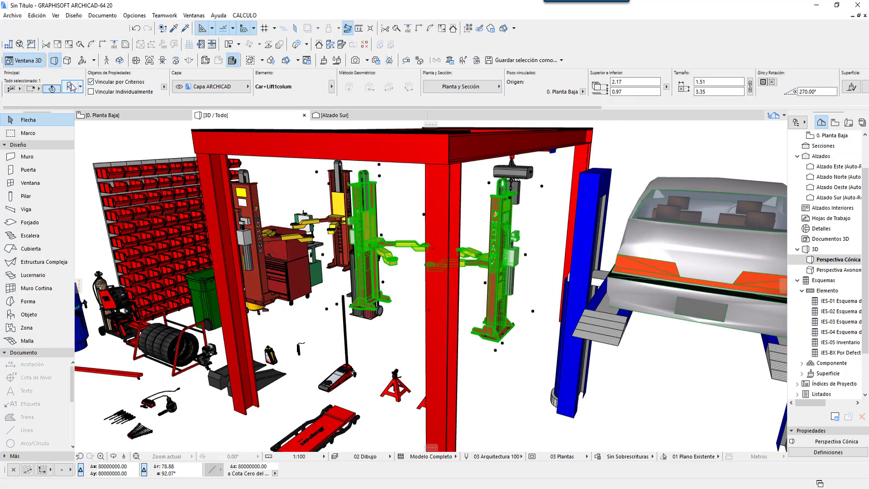
double_click(497, 198)
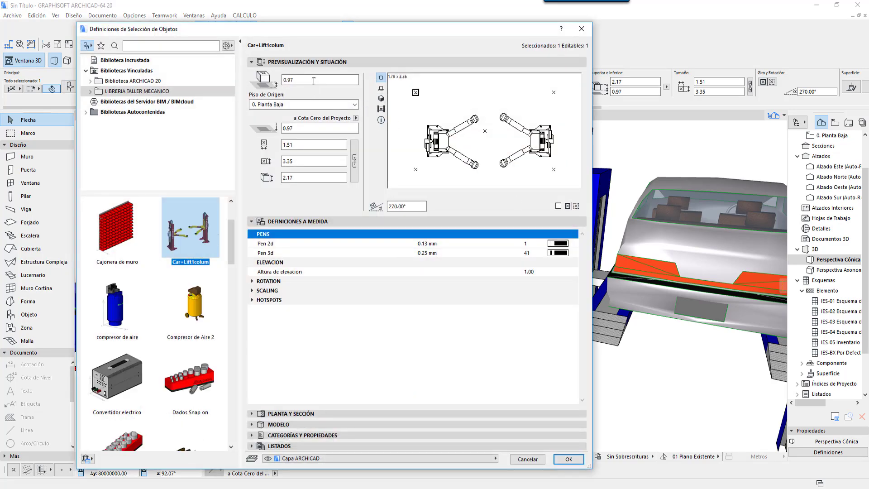
key("Return")
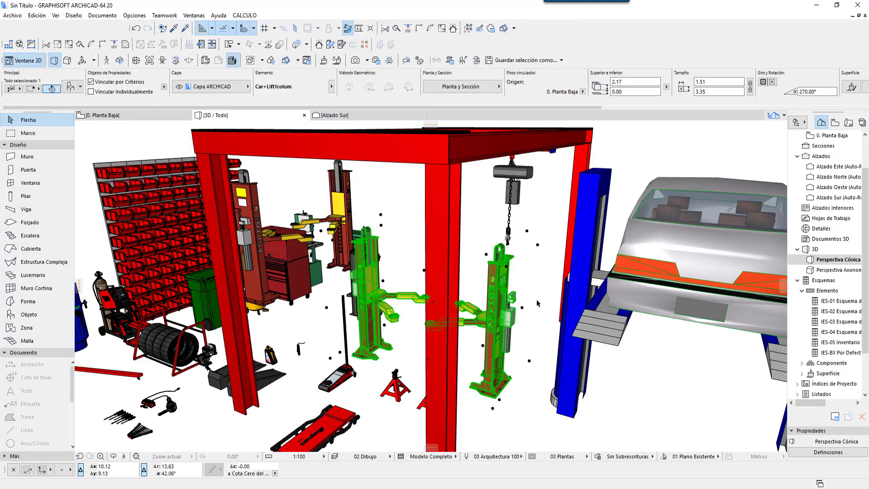
key("Escape")
Raise the column lift's Altura de elevacion to 2.00
left_click(502, 313)
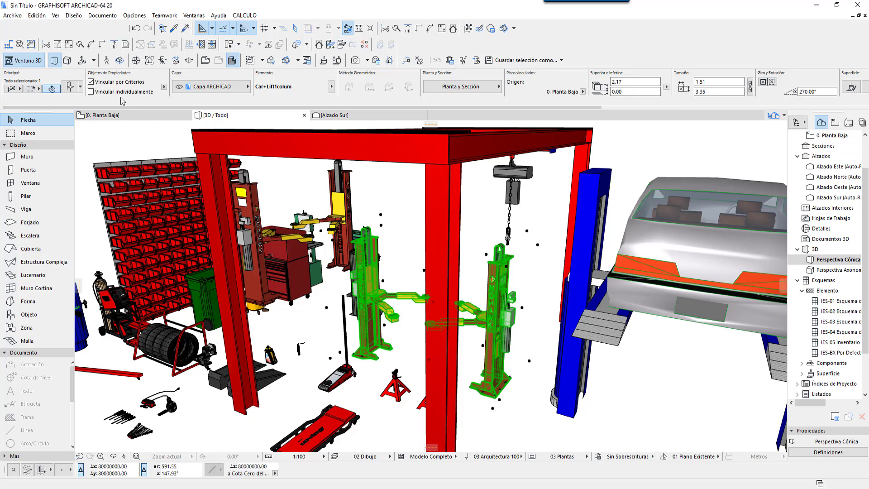
double_click(489, 270)
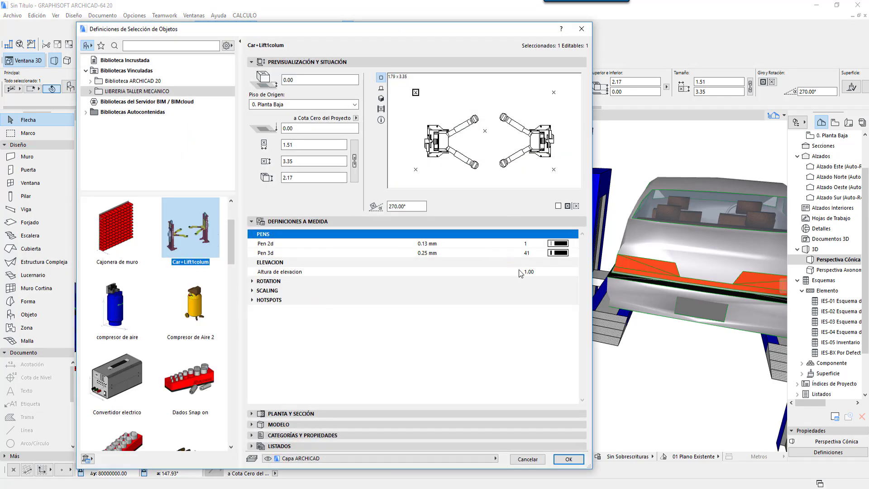
left_click(502, 272)
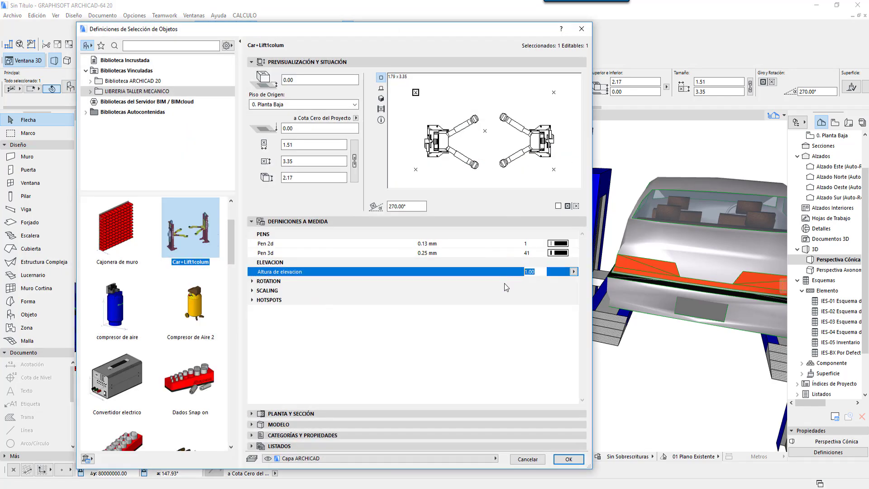
type("2")
key("Return")
left_click(569, 458)
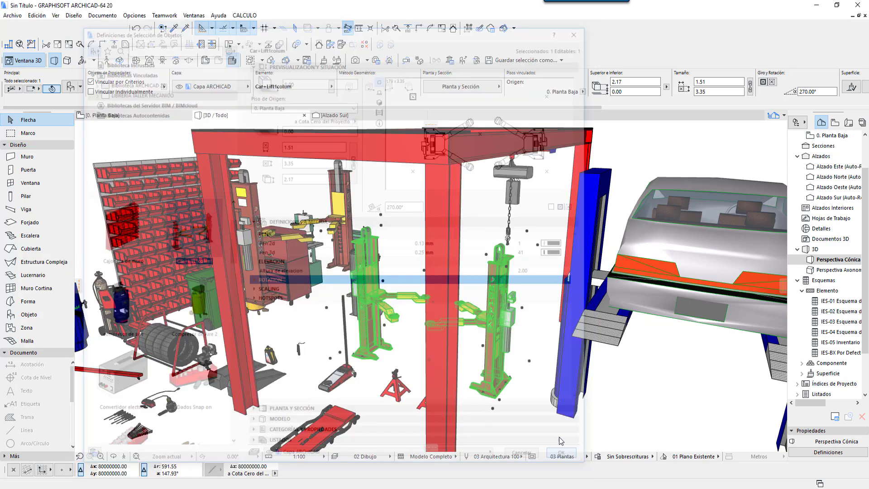
left_click(413, 247)
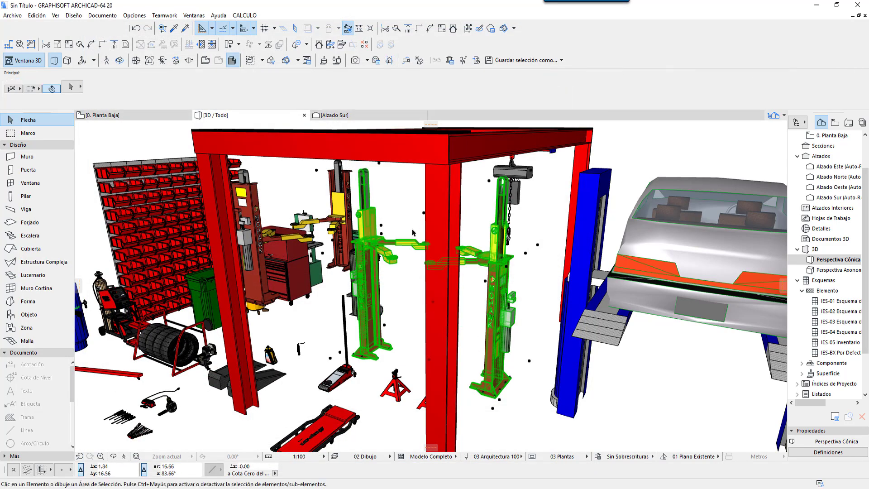